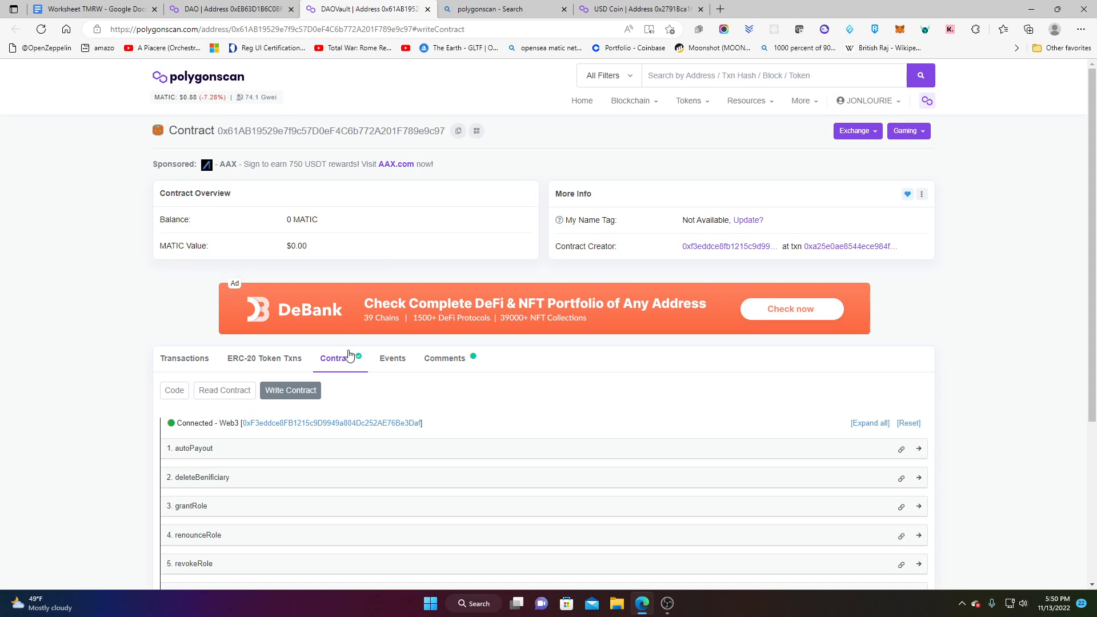
Step: In the USD Coin contract's approve function, enter the DAOVault contract address as spender and 10000000 as the amount
scroll(350, 354, down, 3)
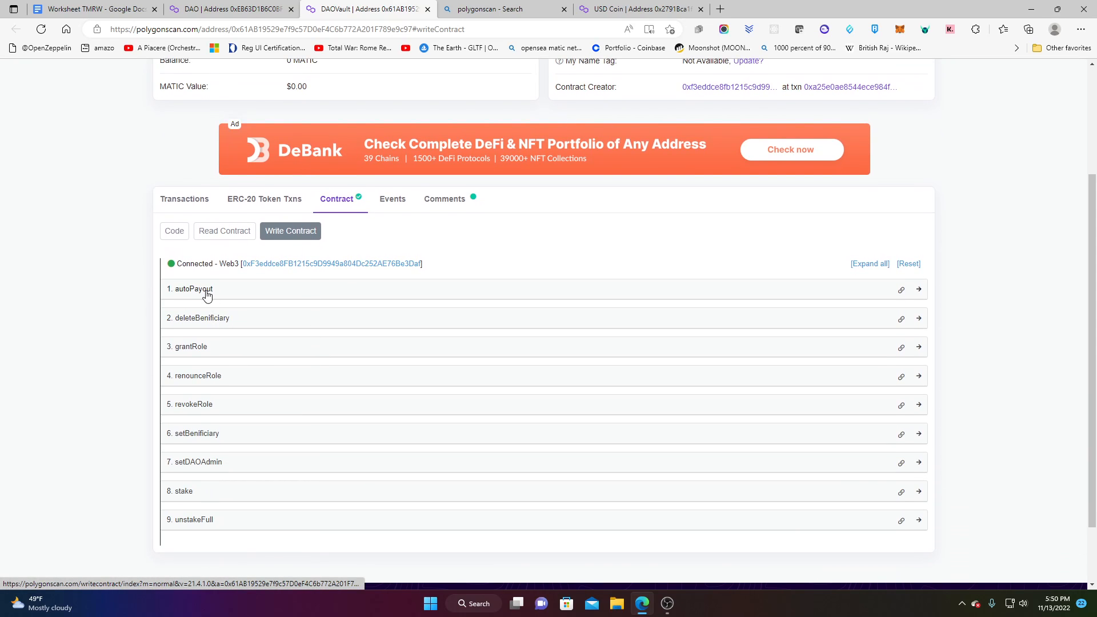
scroll(308, 240, up, 3)
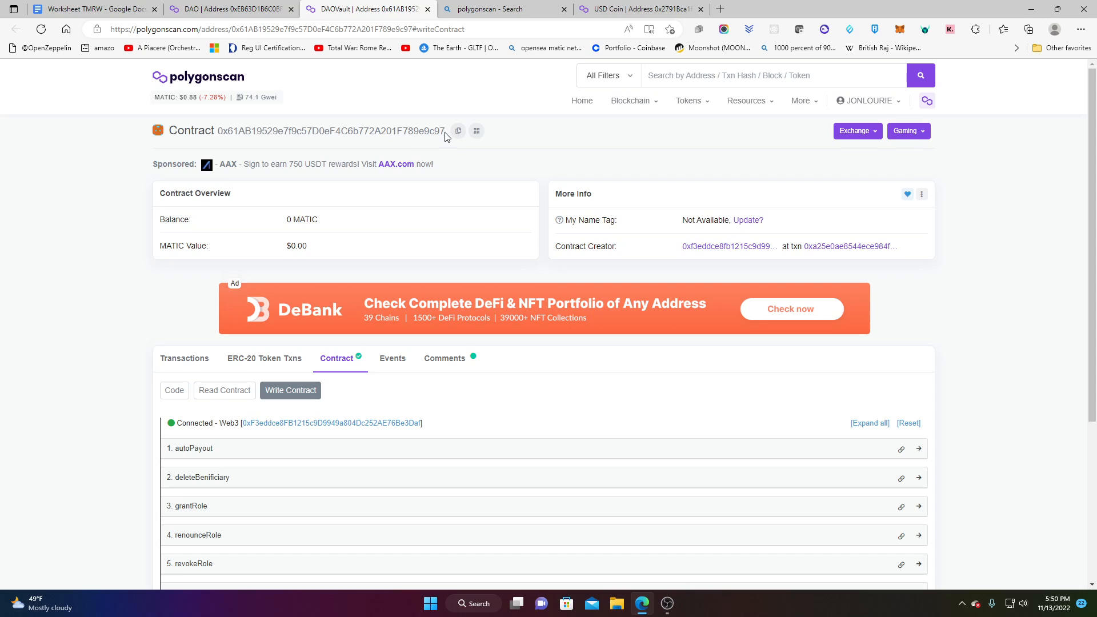
click(614, 10)
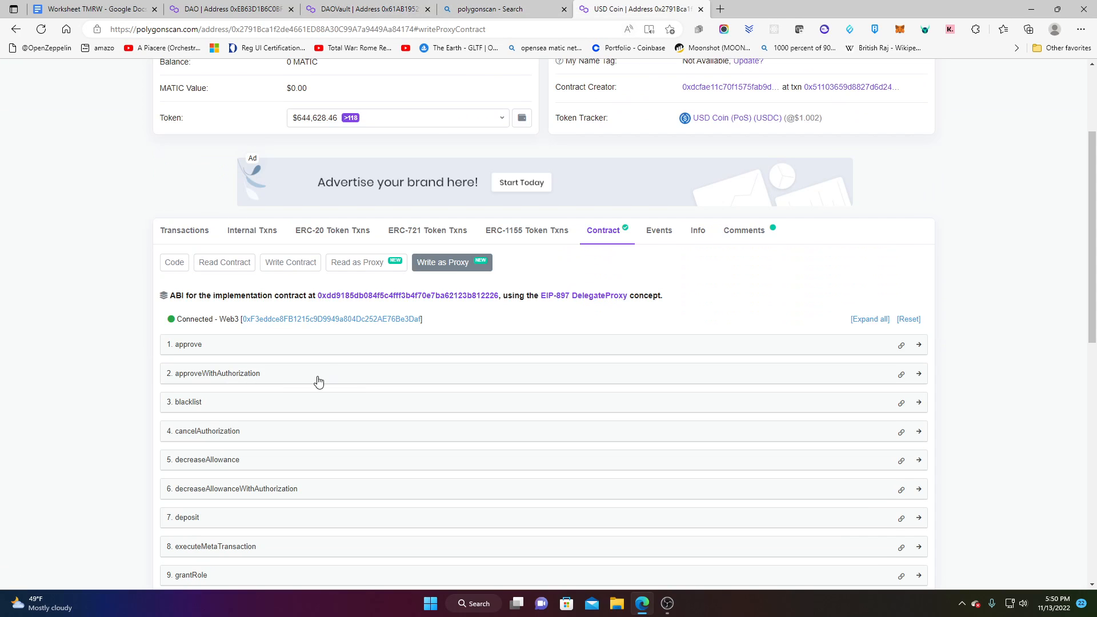
click(237, 345)
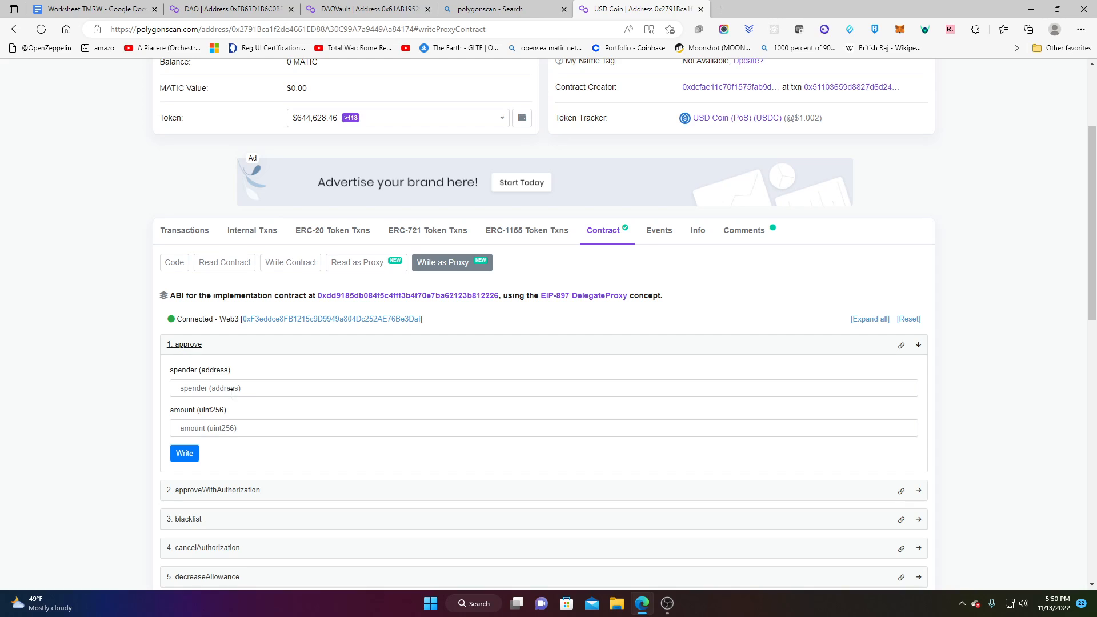
click(225, 389)
right_click(226, 389)
click(257, 155)
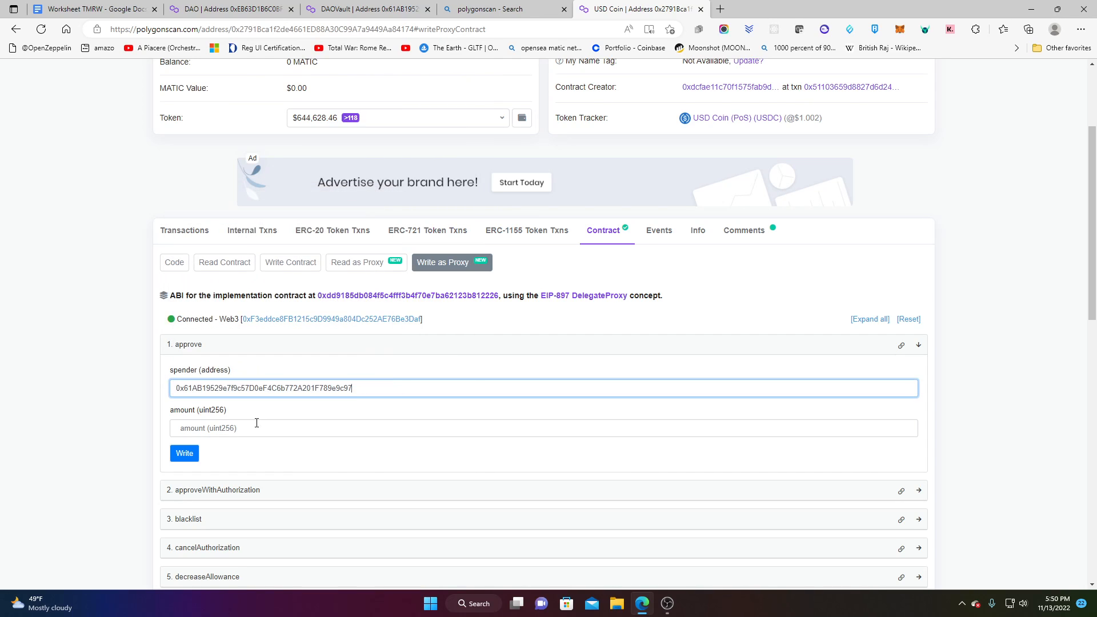
click(235, 424)
text(10000000)
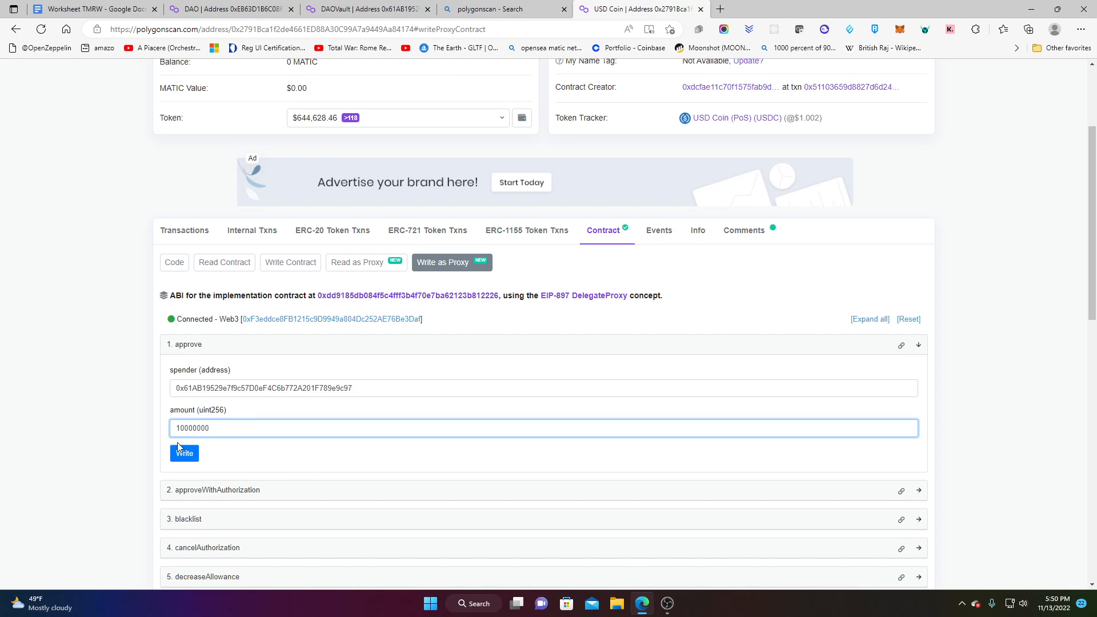
Step: Submit the USDC approval and confirm it in MetaMask with the Market gas option
click(178, 451)
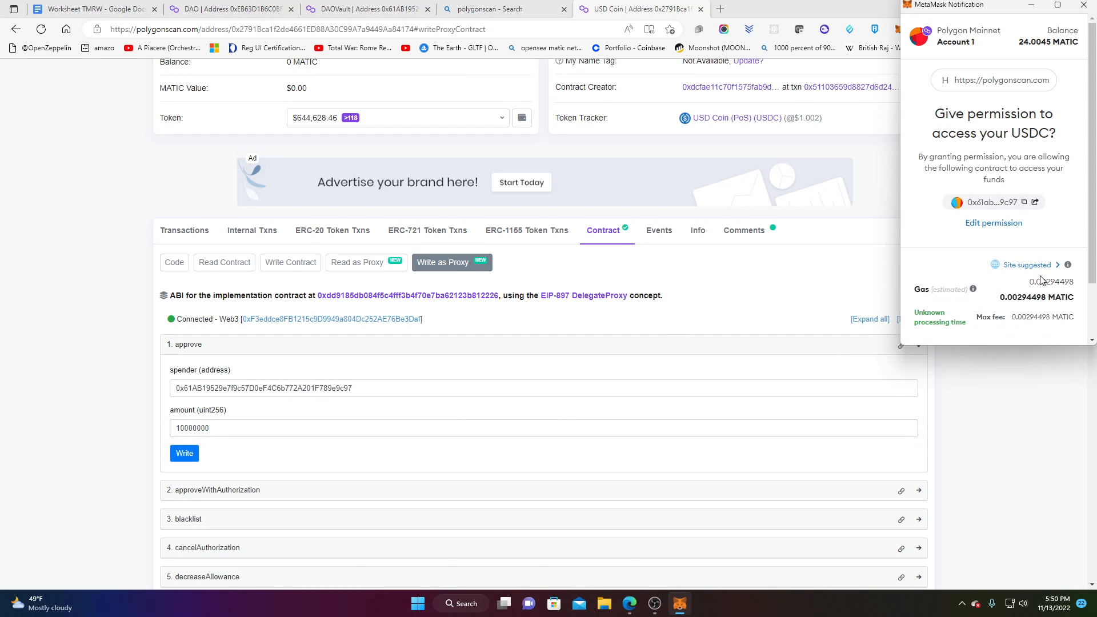
scroll(1040, 280, down, 2)
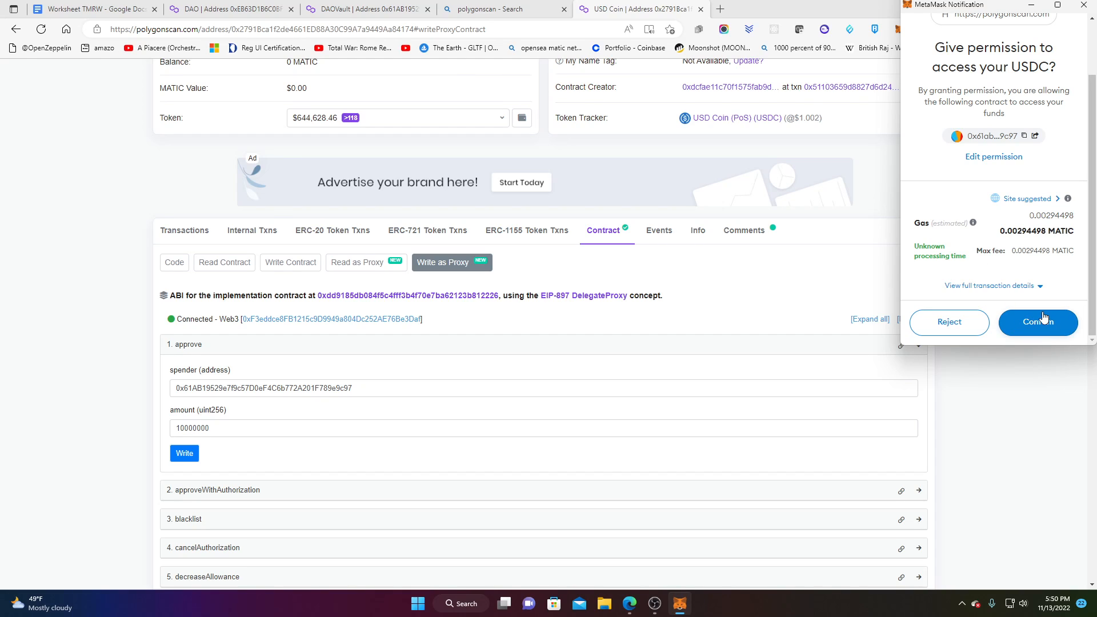
click(1048, 198)
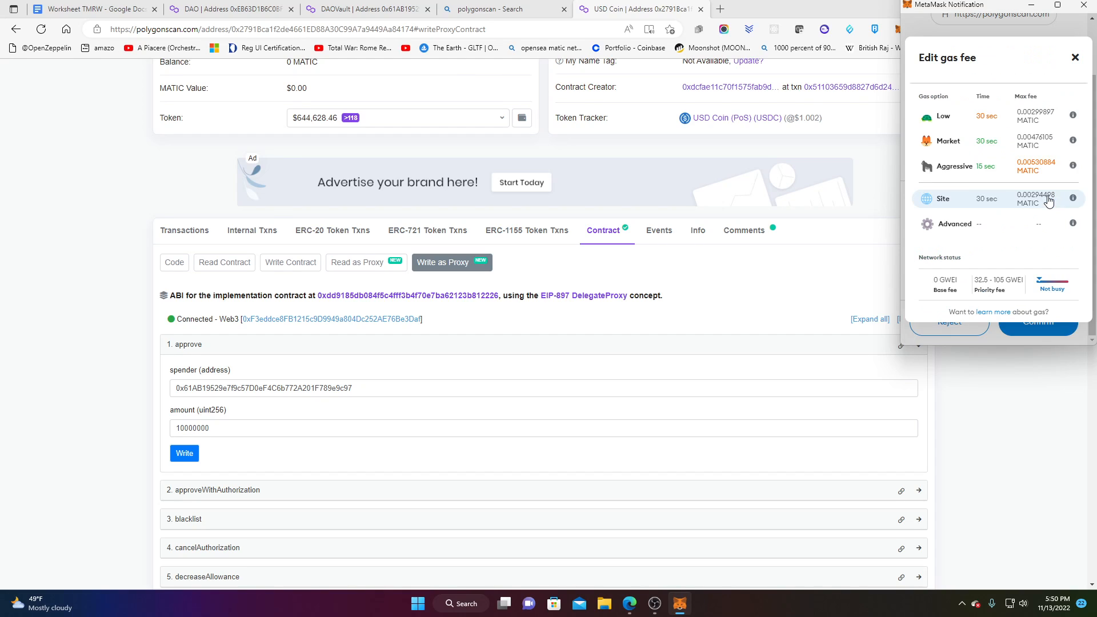
click(1002, 144)
click(1064, 326)
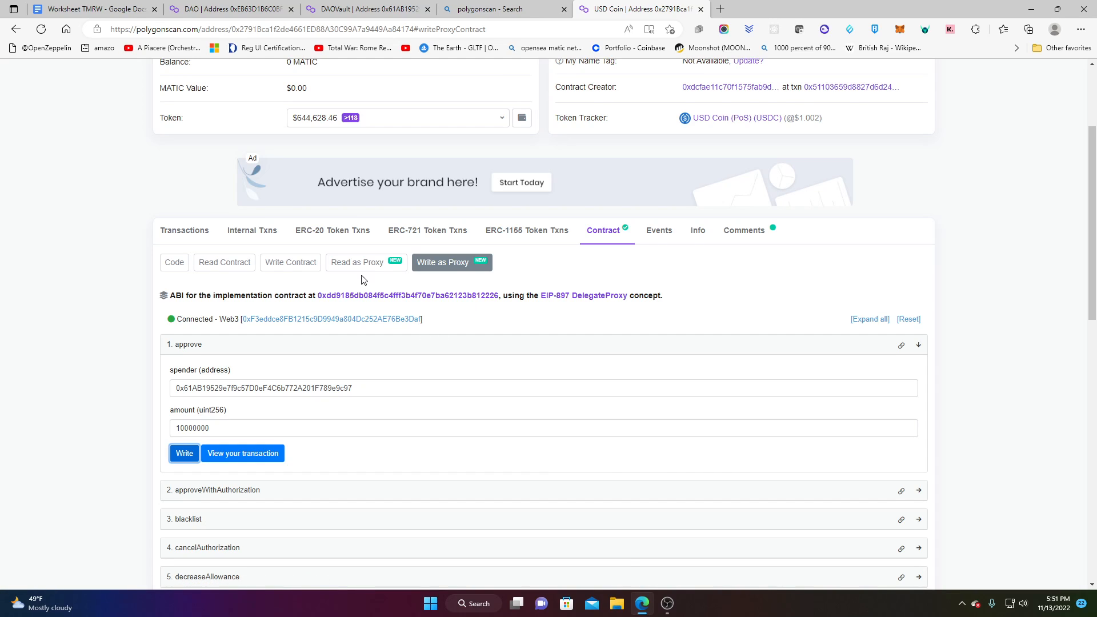
Step: Open the stake function of the DAOVault contract and set its amount to 1000000
click(343, 11)
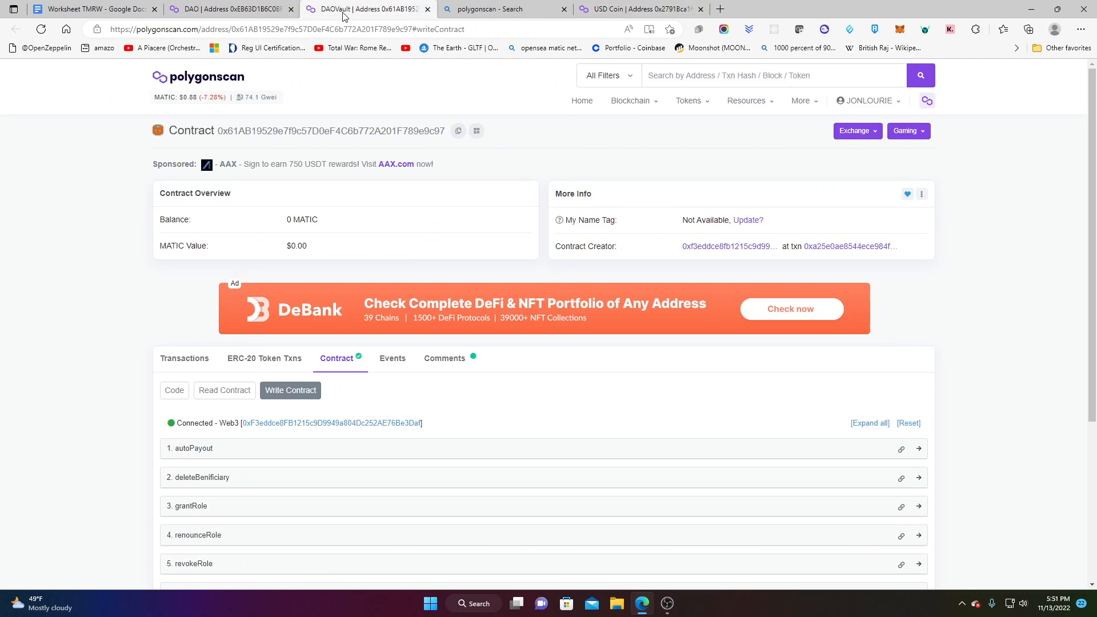
scroll(284, 425, down, 3)
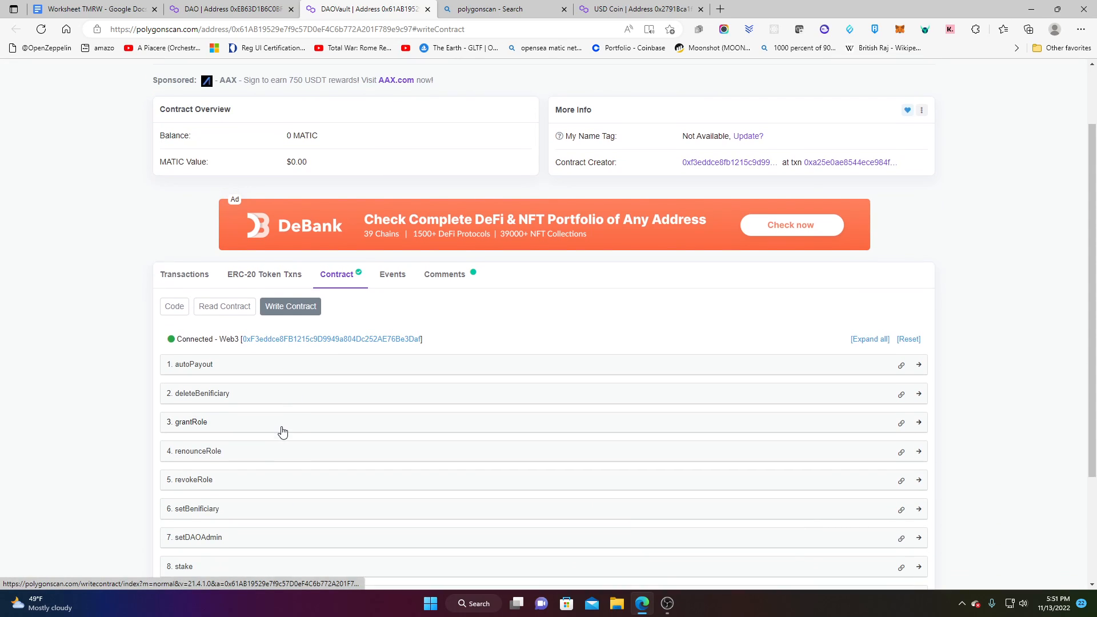
click(244, 491)
scroll(233, 418, down, 3)
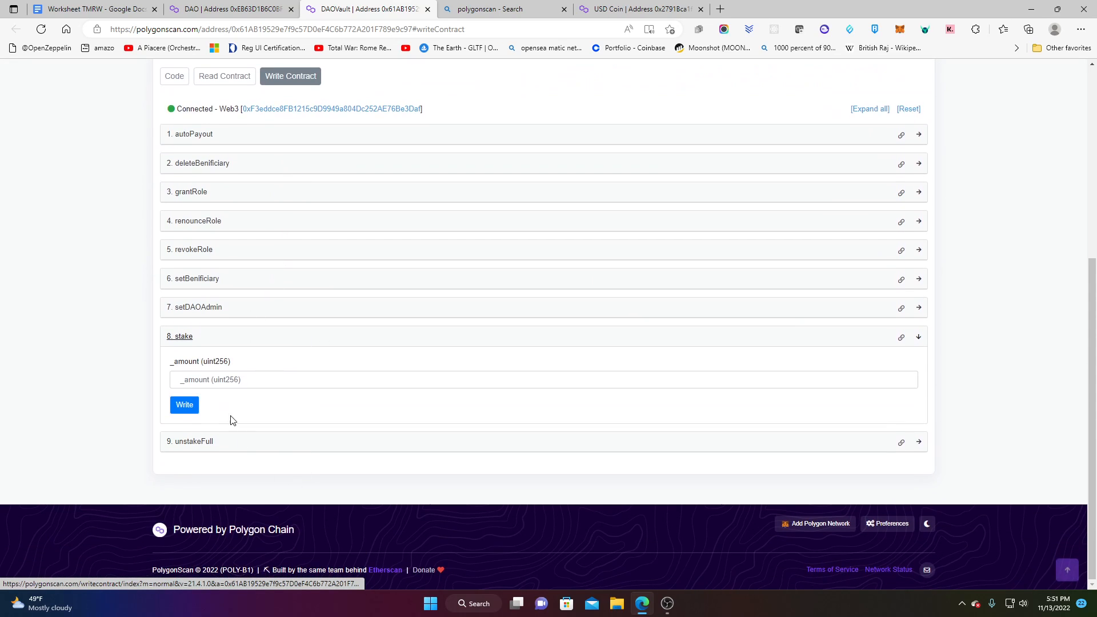
click(221, 380)
text(1000000)
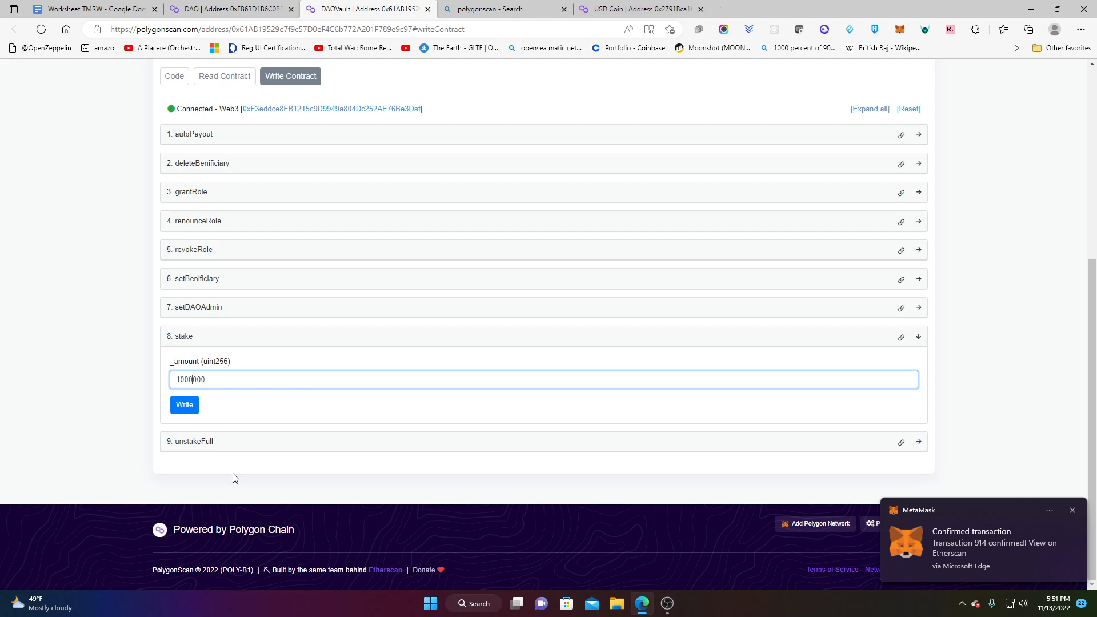
Step: Submit the stake transaction and confirm it in MetaMask with the Market gas option
click(195, 412)
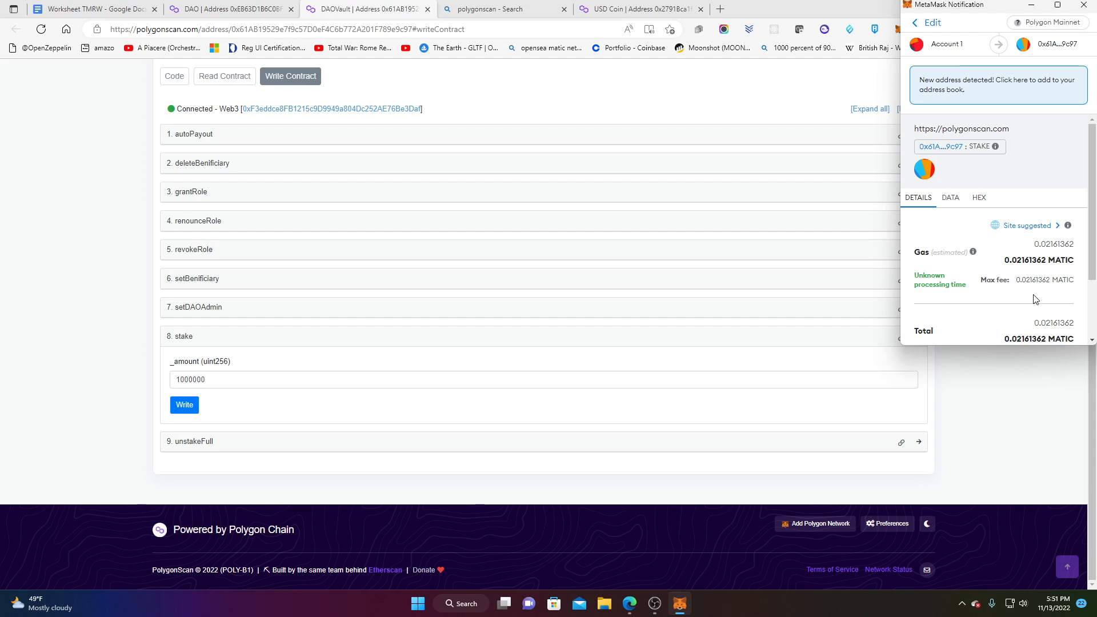
scroll(1034, 277, down, 1)
click(1053, 145)
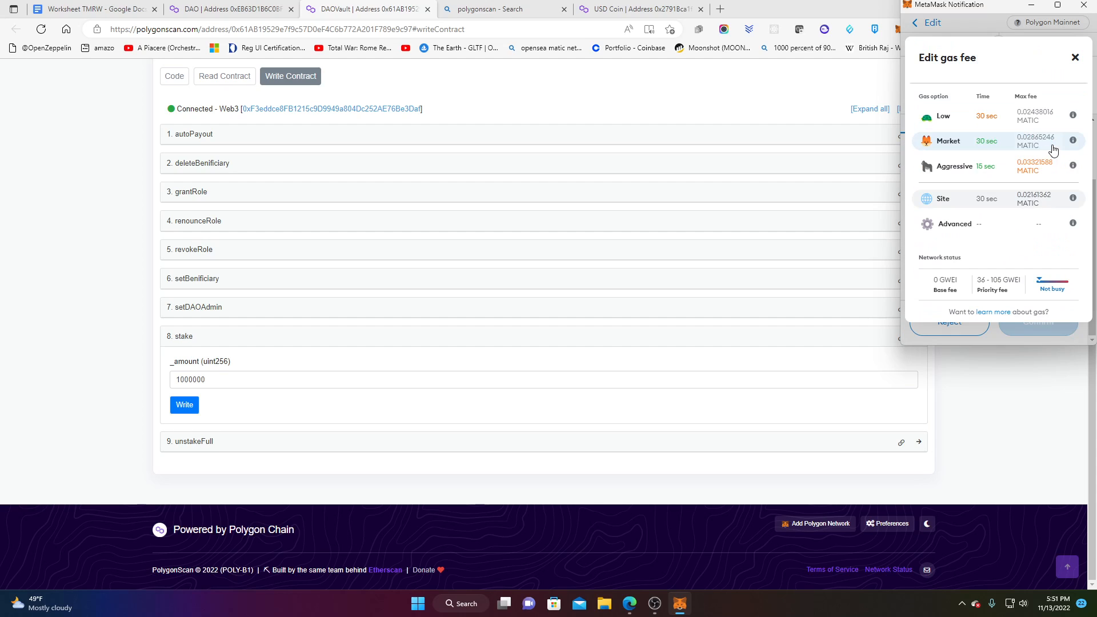
click(988, 145)
click(1037, 324)
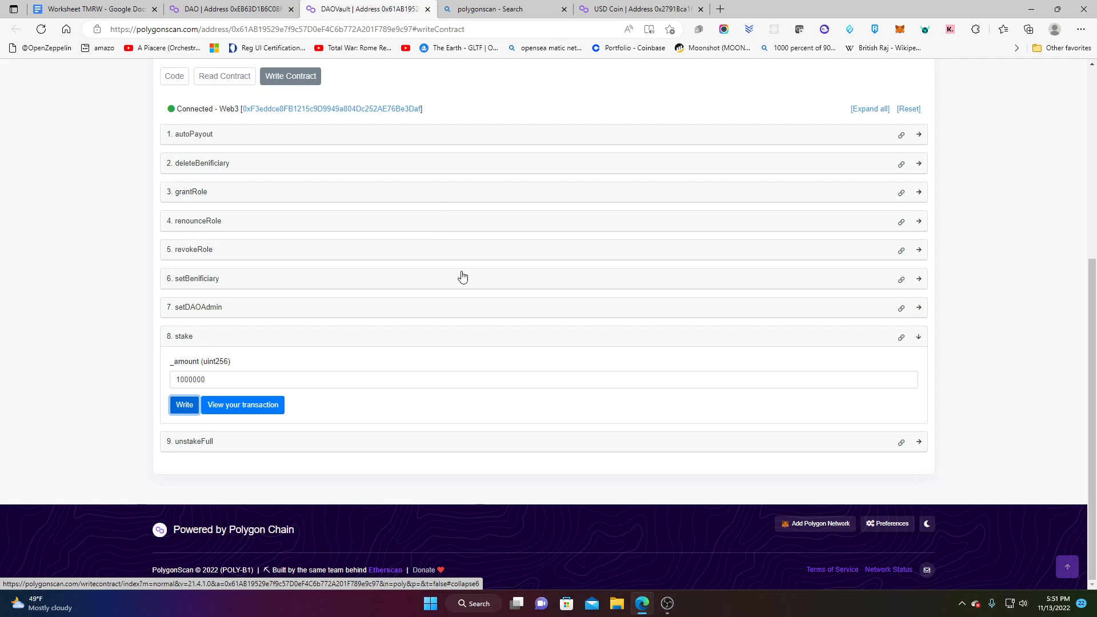
Step: Copy the DAOVault contract address and show the asset list in the MetaMask wallet
scroll(471, 283, up, 5)
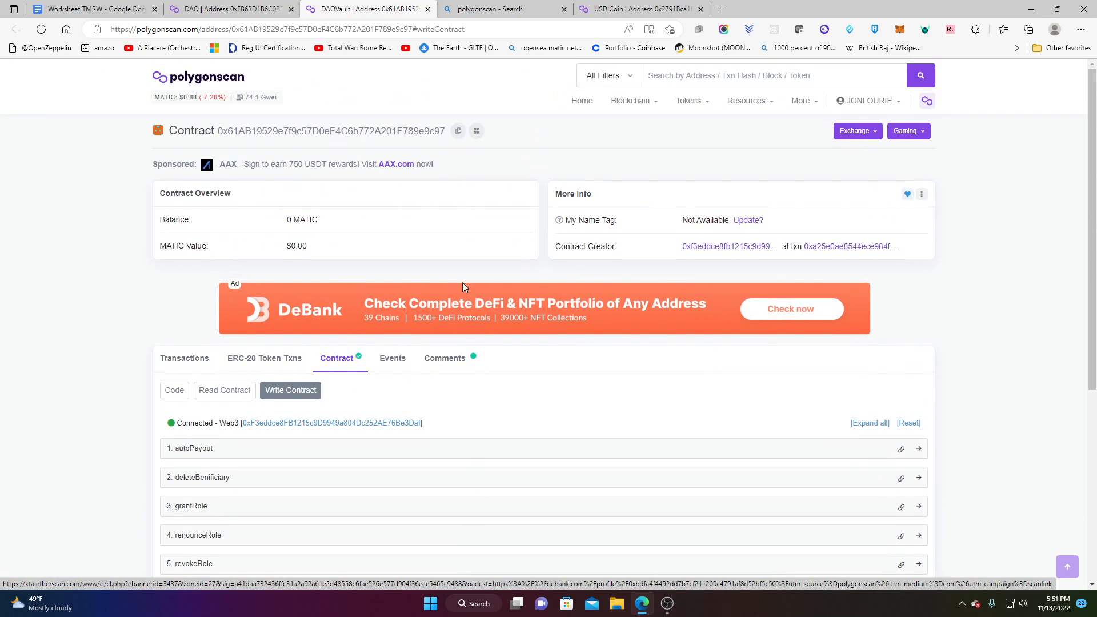
click(458, 131)
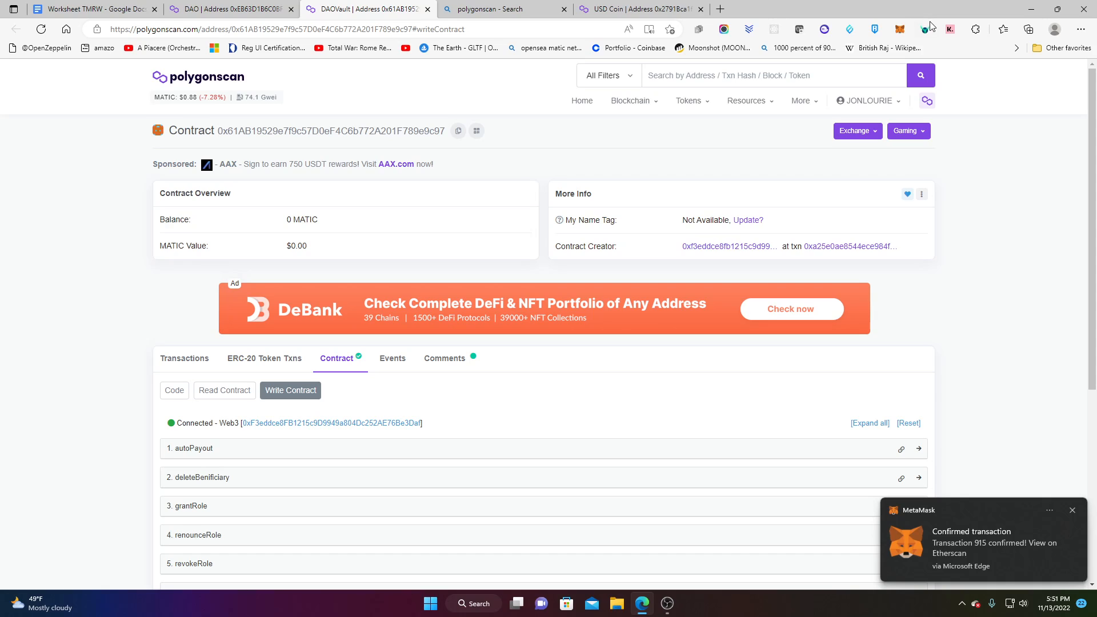
click(899, 29)
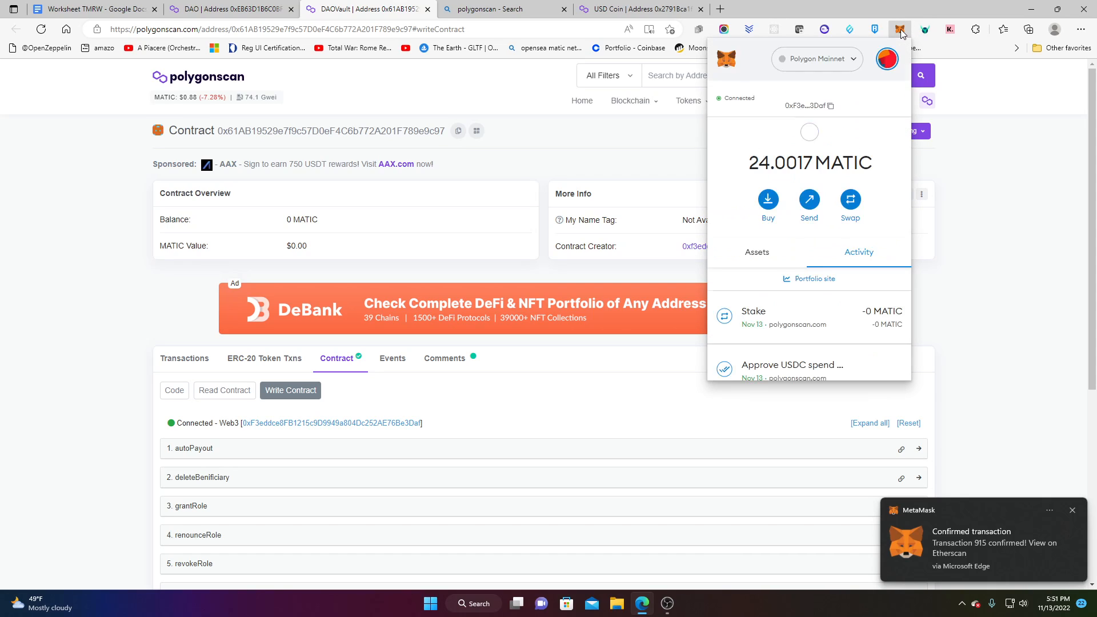
click(766, 260)
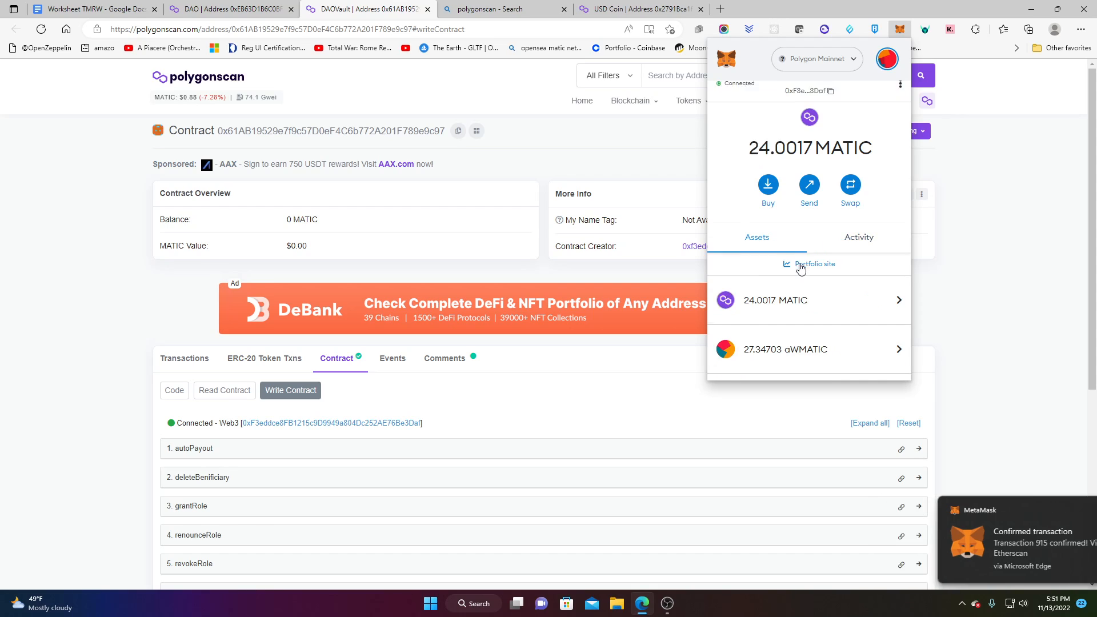
scroll(803, 275, down, 3)
scroll(798, 276, up, 3)
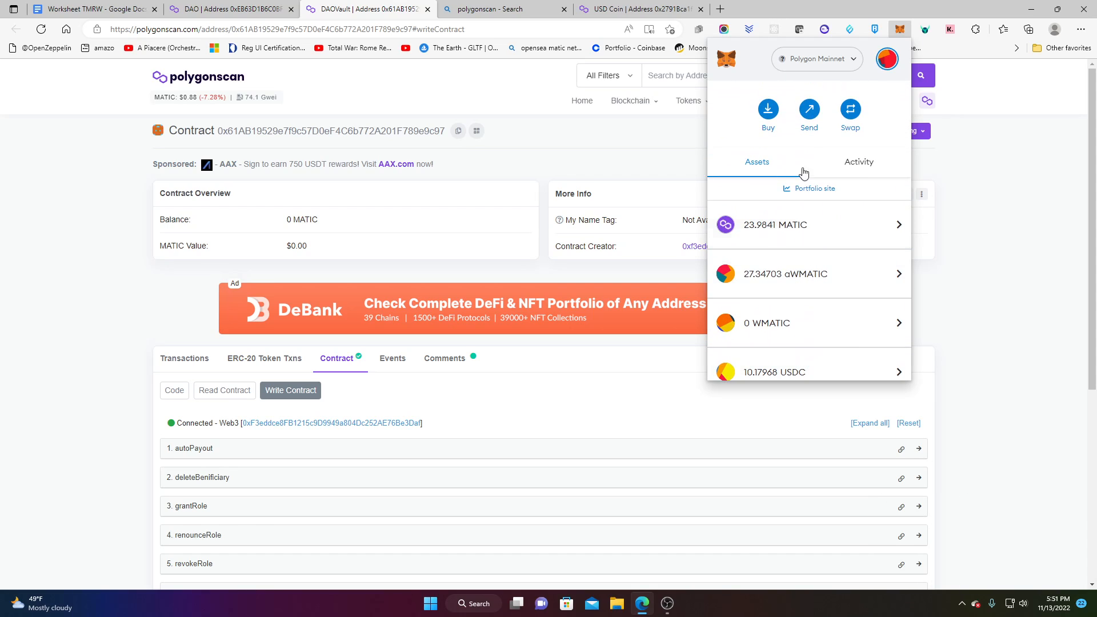
click(811, 198)
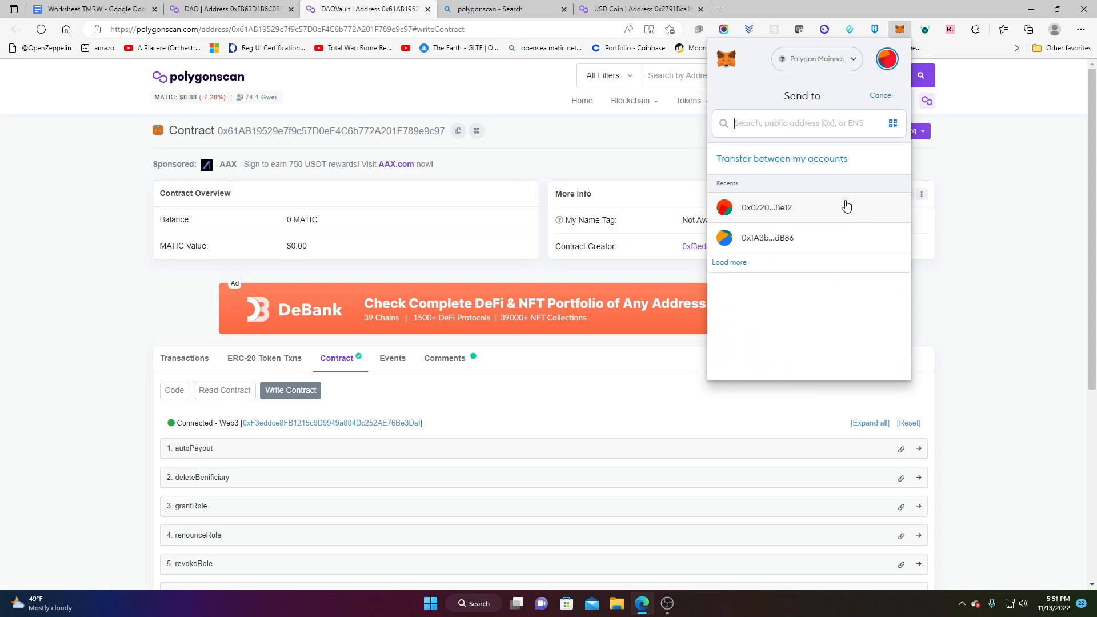
right_click(747, 122)
click(804, 250)
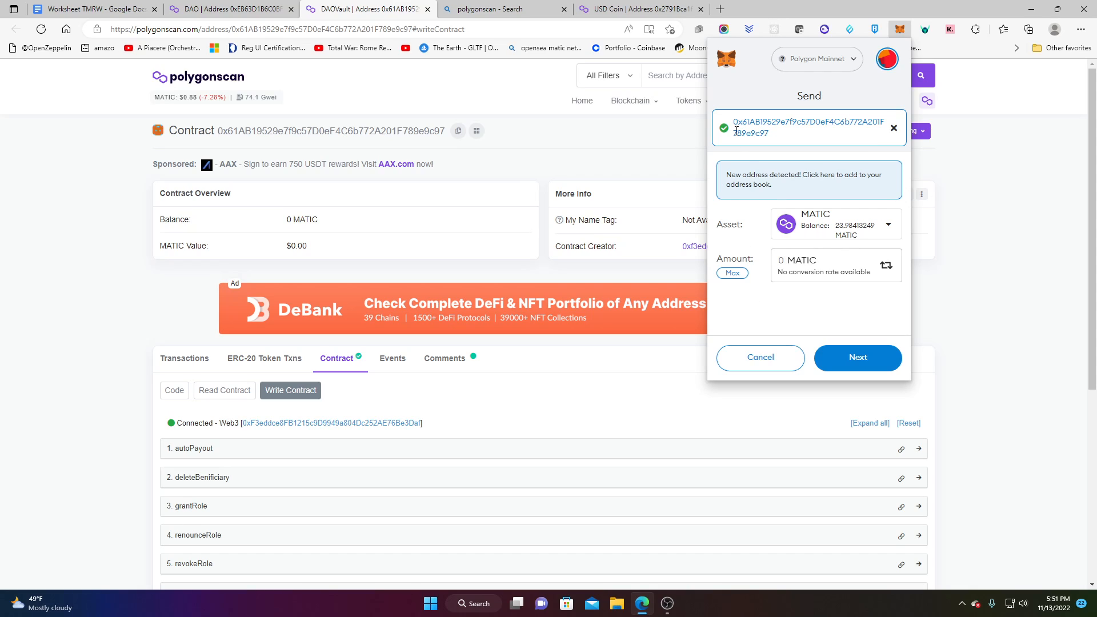
click(762, 358)
Step: Prepare a transfer of 3 USDC from the wallet to the copied DAOVault contract address
scroll(797, 308, down, 2)
scroll(794, 297, down, 1)
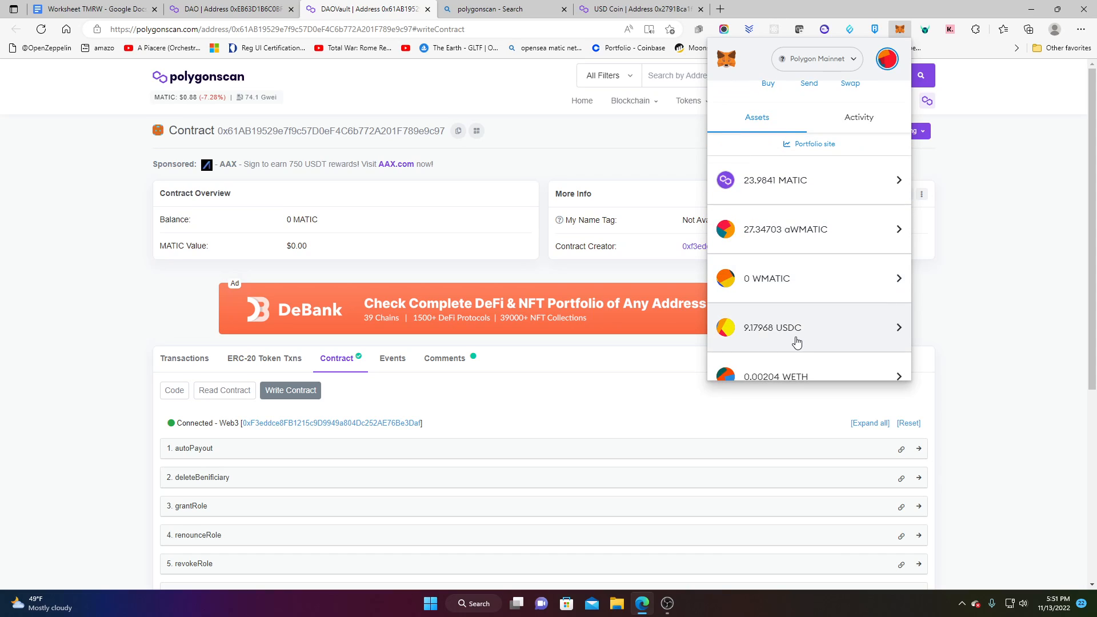
click(794, 340)
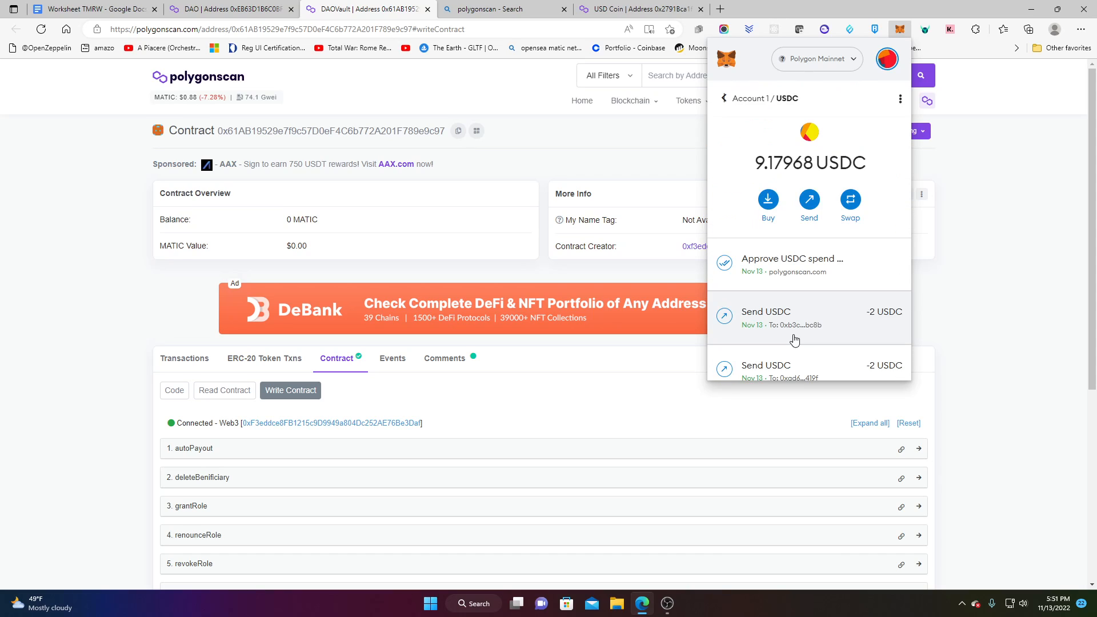
click(814, 211)
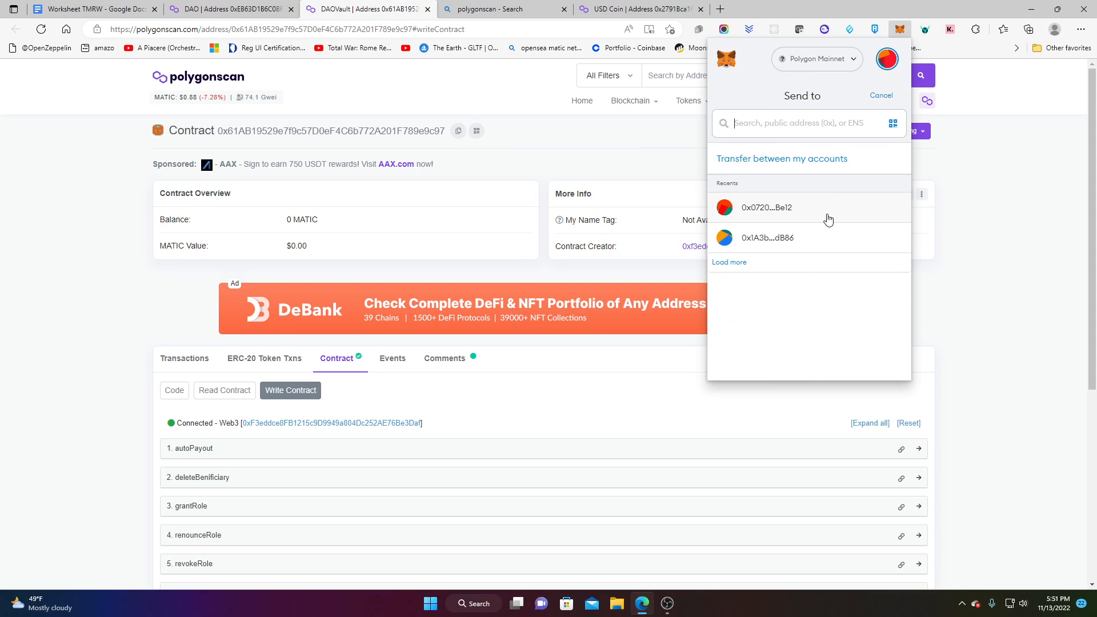
right_click(771, 115)
click(752, 121)
right_click(752, 121)
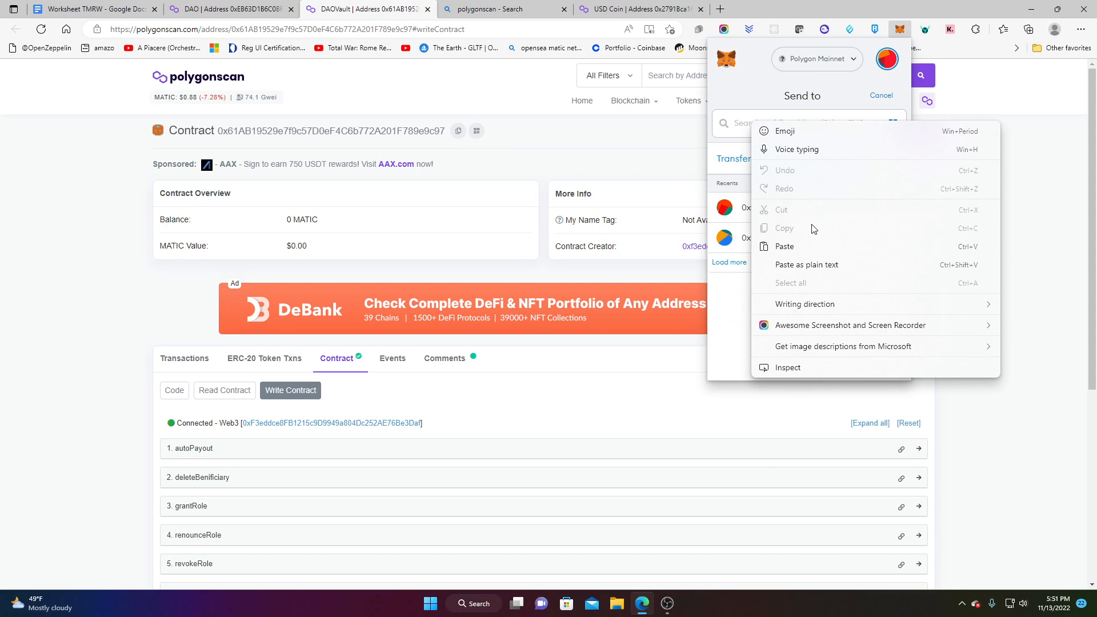
click(808, 245)
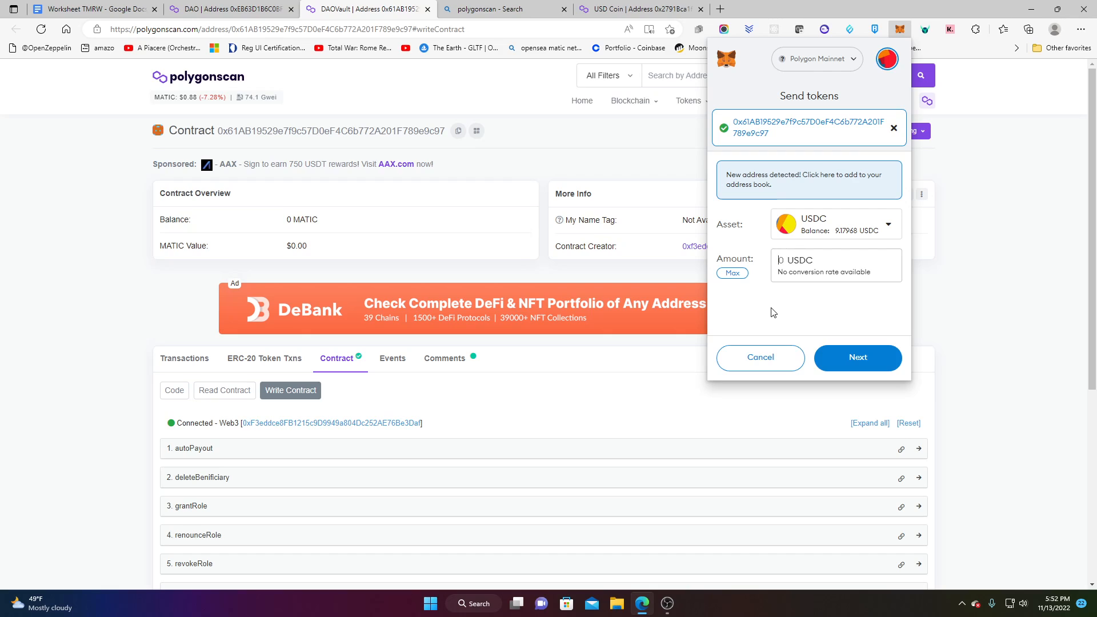
click(853, 359)
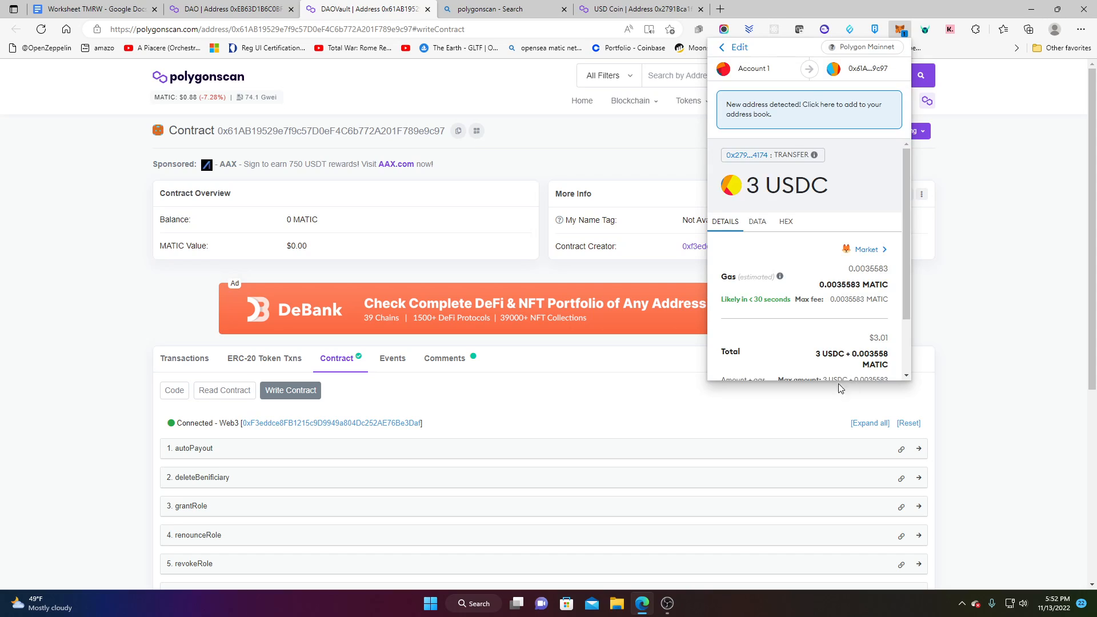
Step: Confirm the 3 USDC transfer with the Market gas option, check the wallet's activity list and close the wallet
scroll(830, 320, down, 3)
click(874, 178)
click(832, 174)
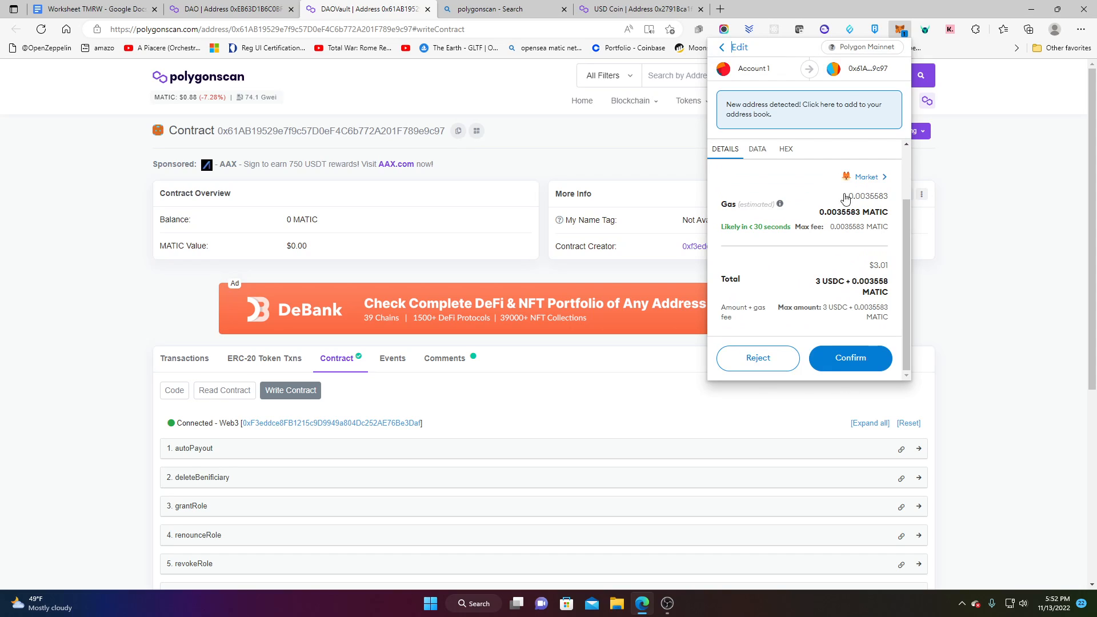
click(863, 361)
scroll(852, 351, down, 3)
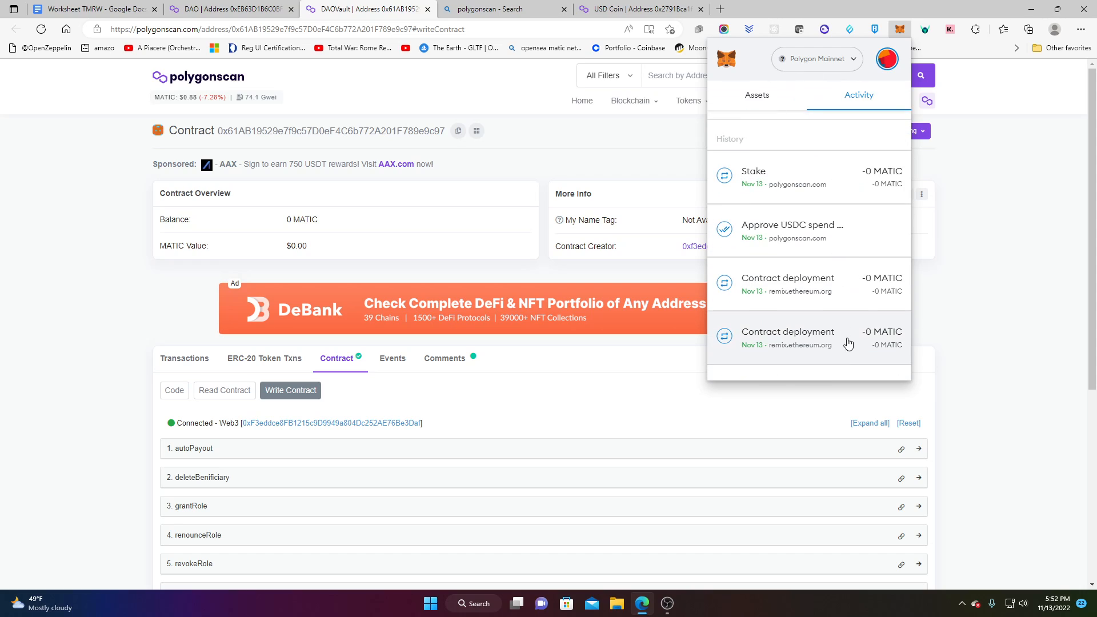
scroll(853, 354, up, 4)
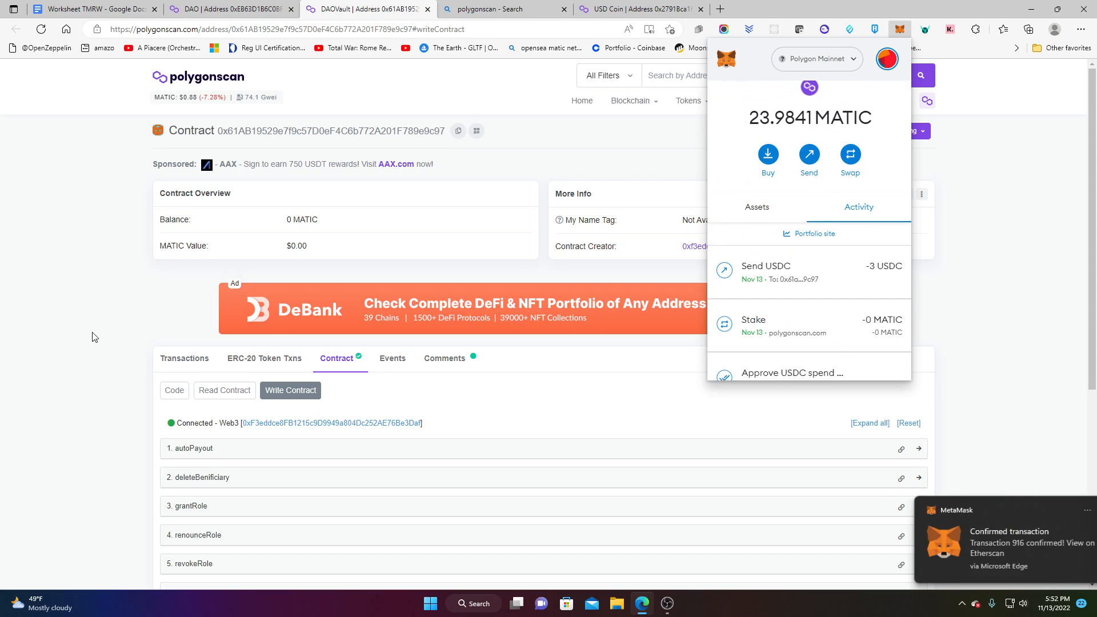
click(112, 389)
scroll(112, 388, down, 5)
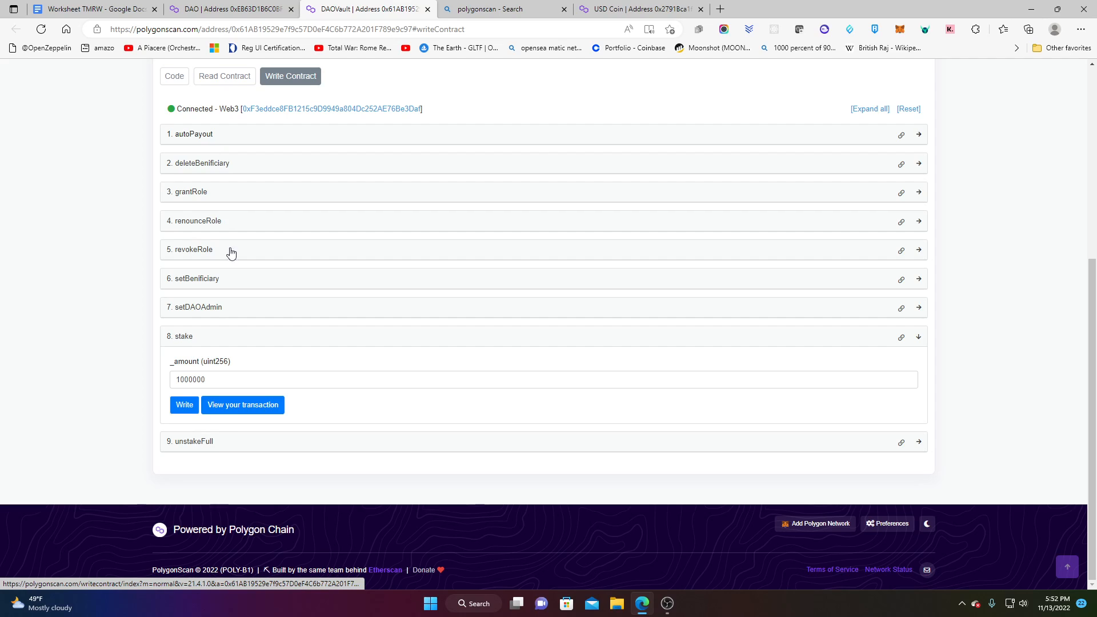
scroll(241, 423, up, 1)
scroll(241, 423, up, 3)
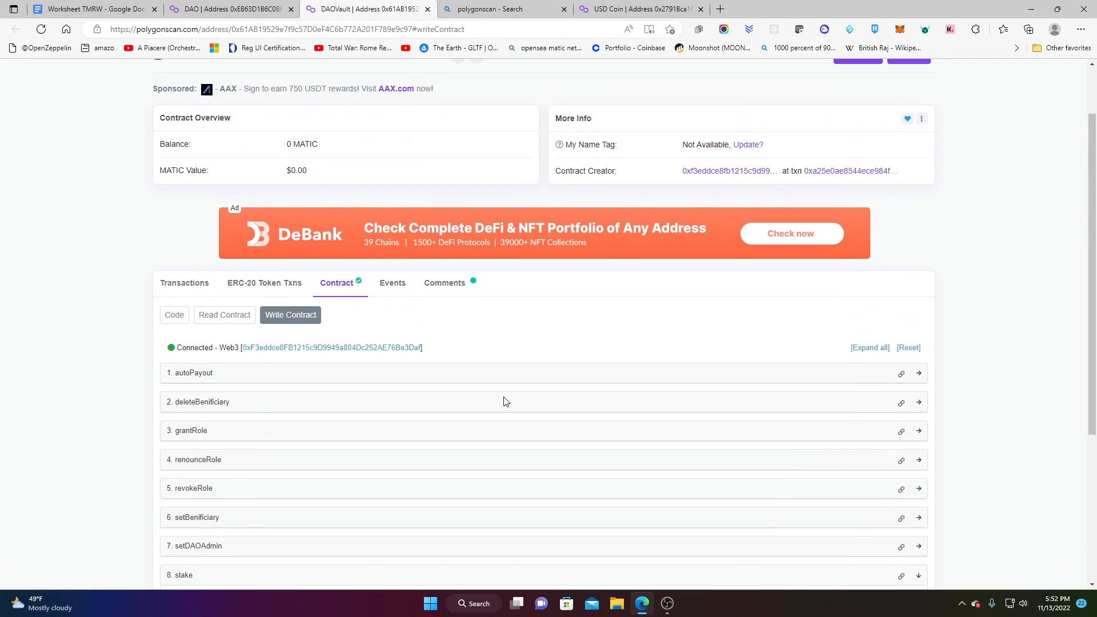
Step: Switch to the DAO contract's page, open its propose function and set _tokenSwap to true
scroll(392, 394, down, 2)
key(ctrl+shift+Tab)
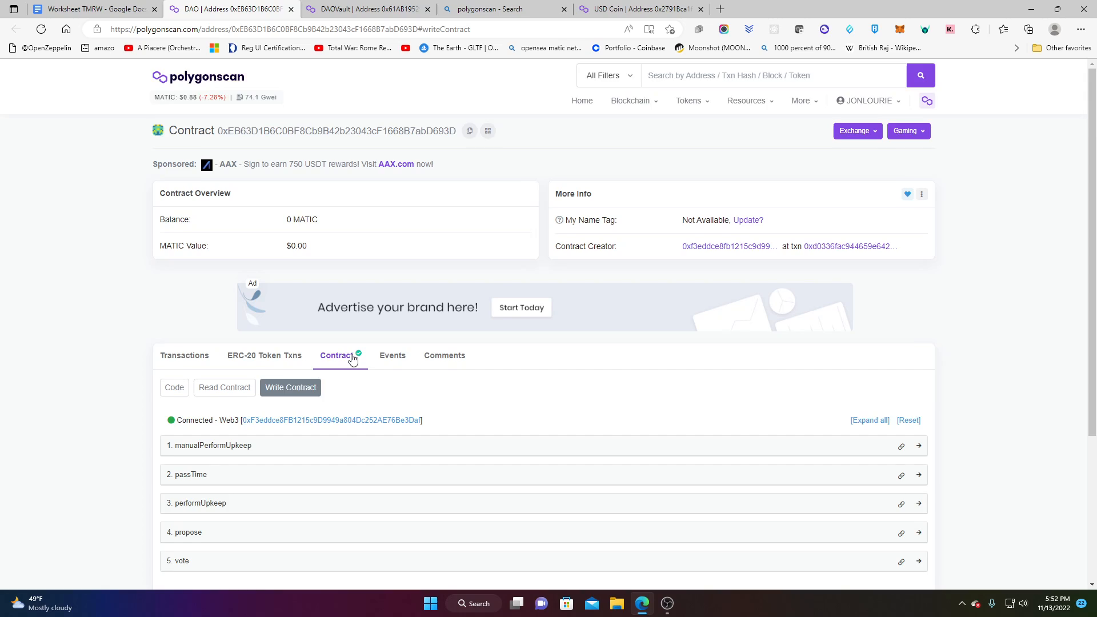
scroll(200, 414, down, 1)
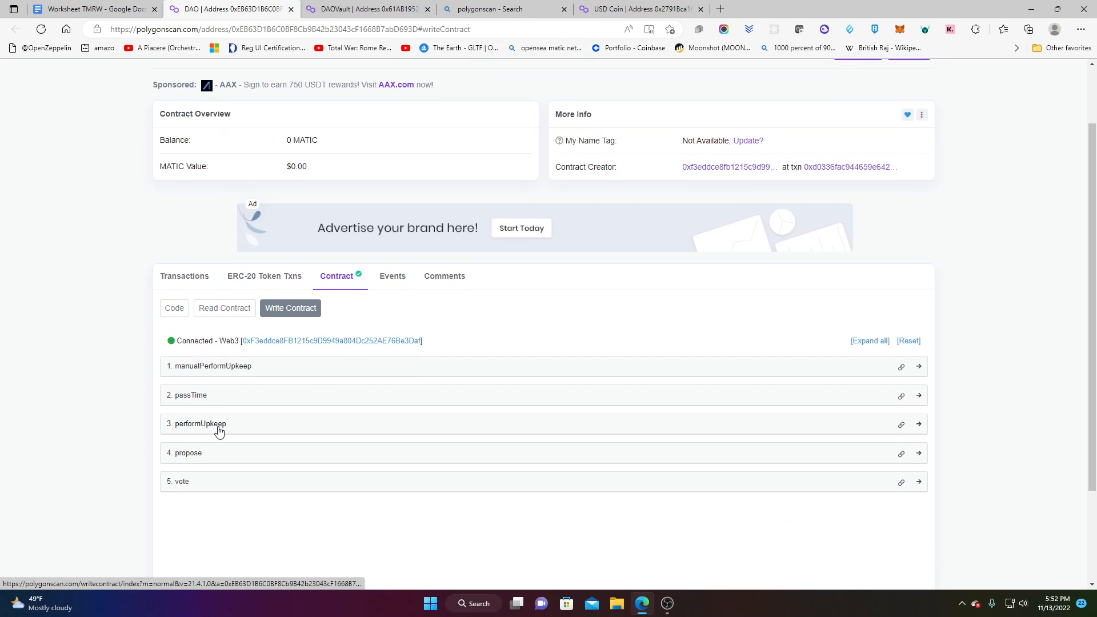
click(218, 428)
click(218, 427)
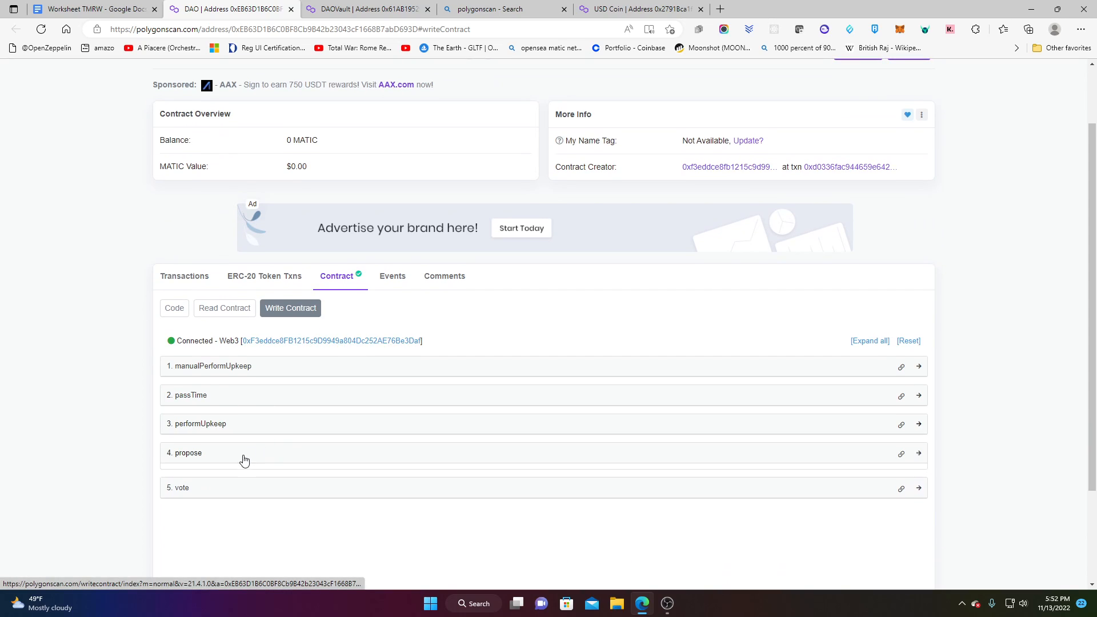
click(242, 454)
scroll(288, 452, down, 1)
click(276, 419)
scroll(274, 419, down, 3)
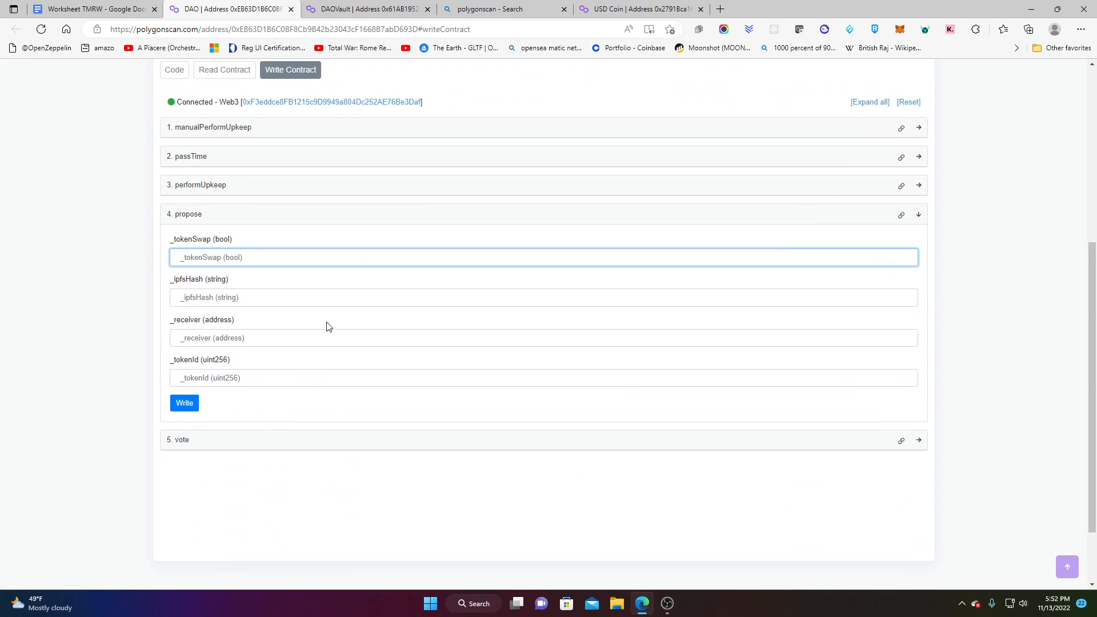
text(true)
Step: Check the token balances in the MetaMask asset list down to WETH and close the wallet
click(293, 293)
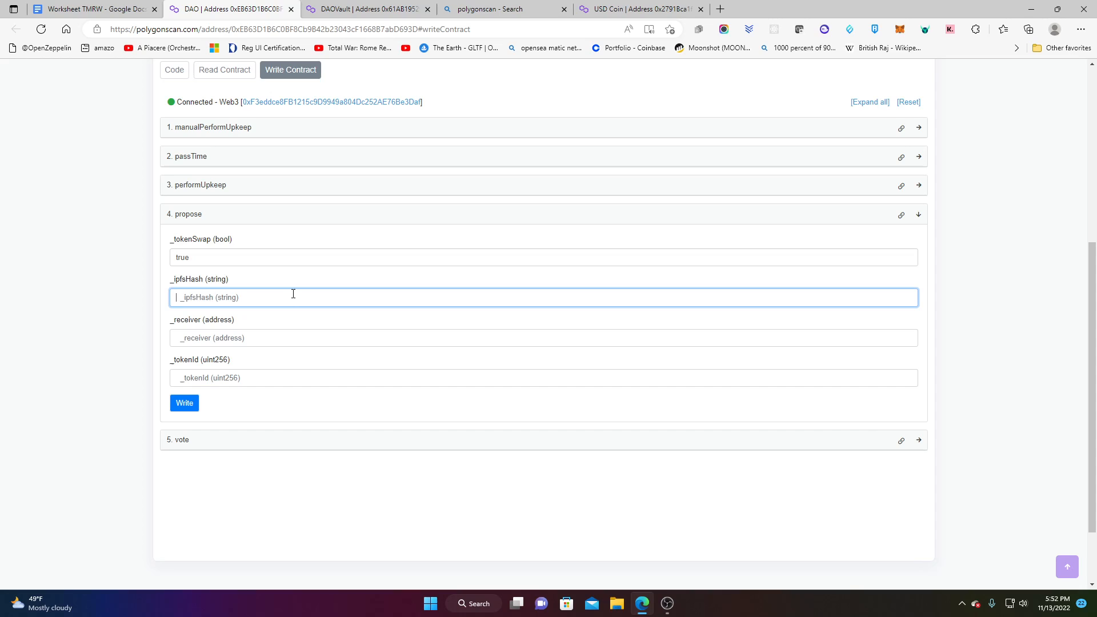
click(905, 33)
click(780, 252)
scroll(820, 304, down, 2)
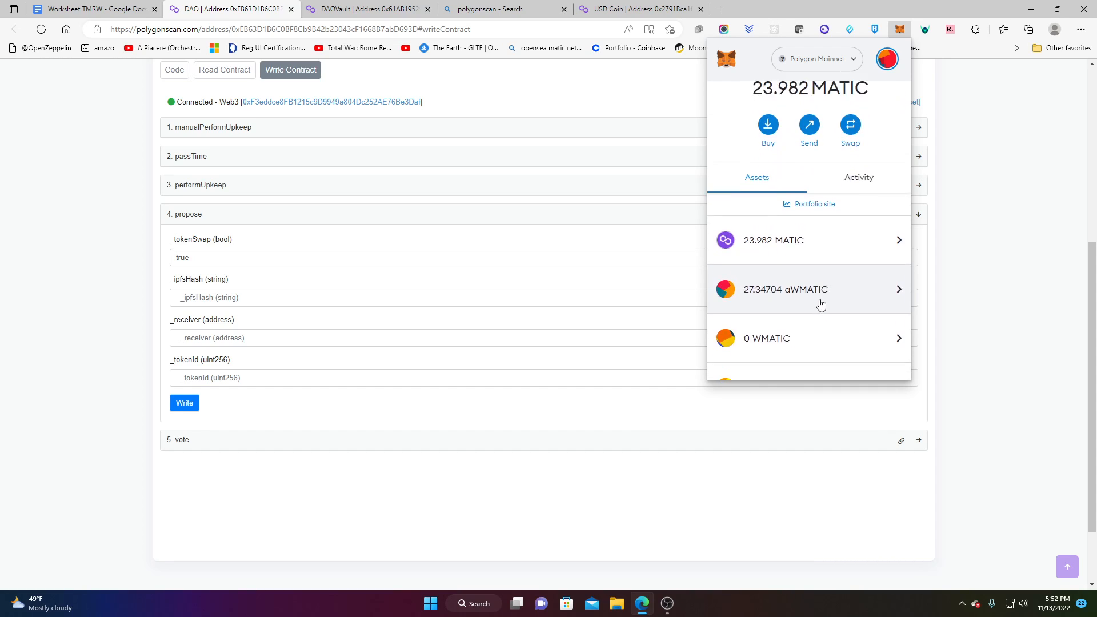
scroll(820, 304, down, 3)
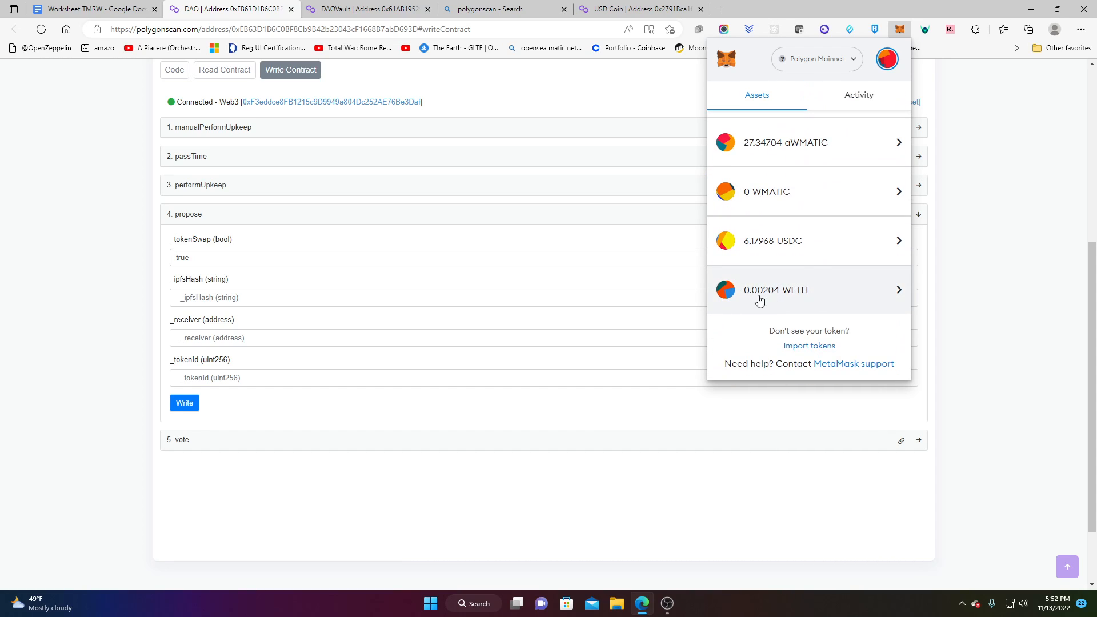
click(941, 280)
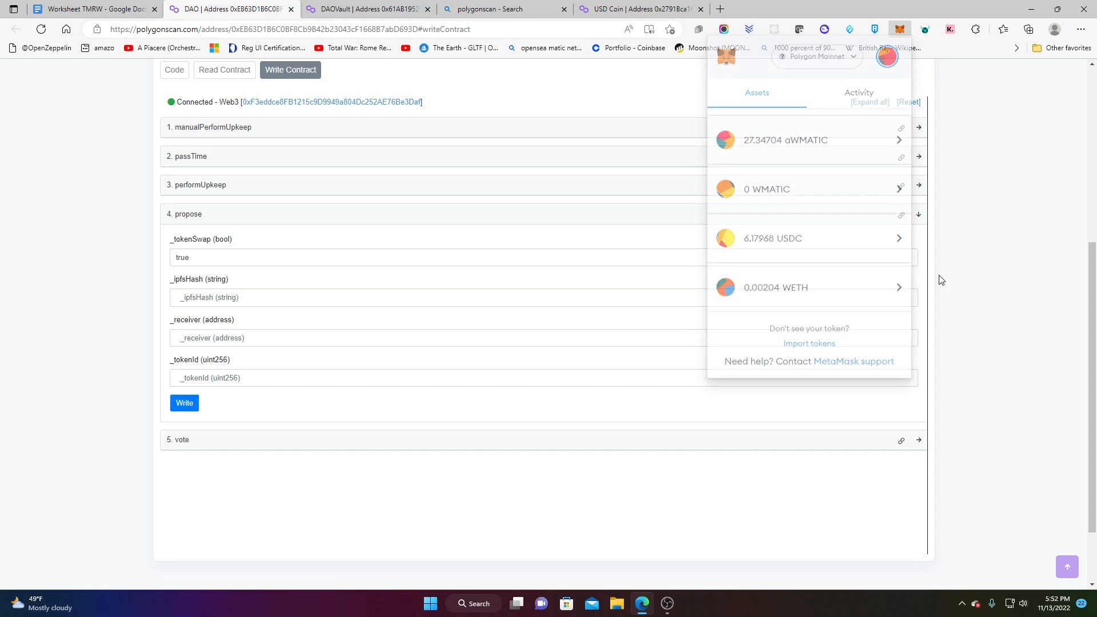
Step: Enter "for a new pool table in the lobby" as the proposal's _ipfsHash
click(227, 299)
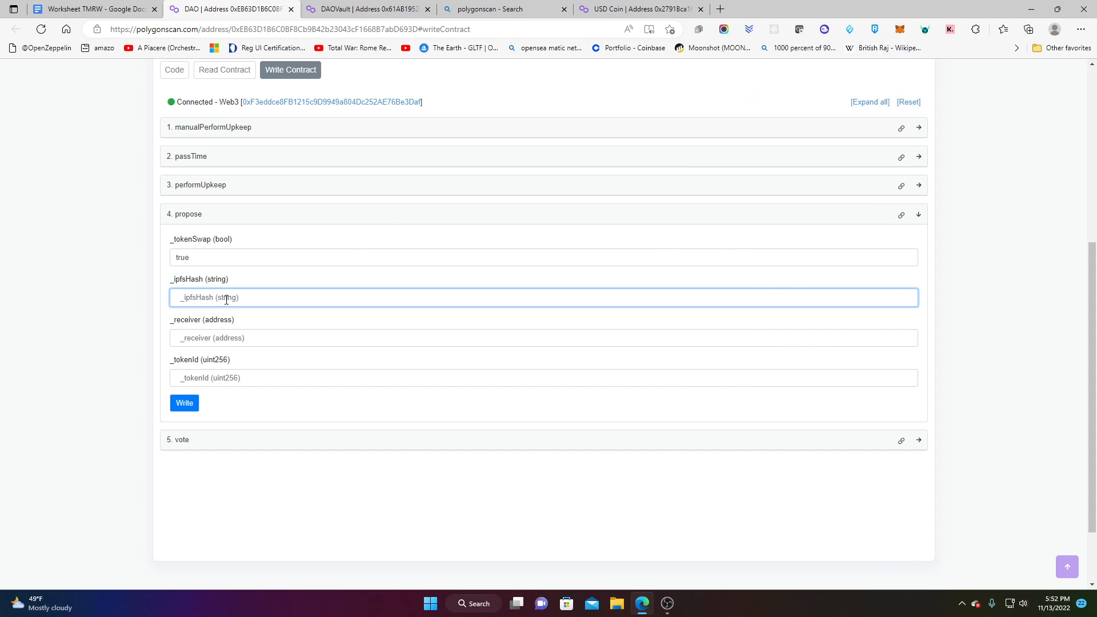
text(for a new pool table in the lobby)
Step: Copy the wallet's own account address into the proposal's _receiver and set the proposal's _tokenId to 0
click(233, 342)
click(901, 34)
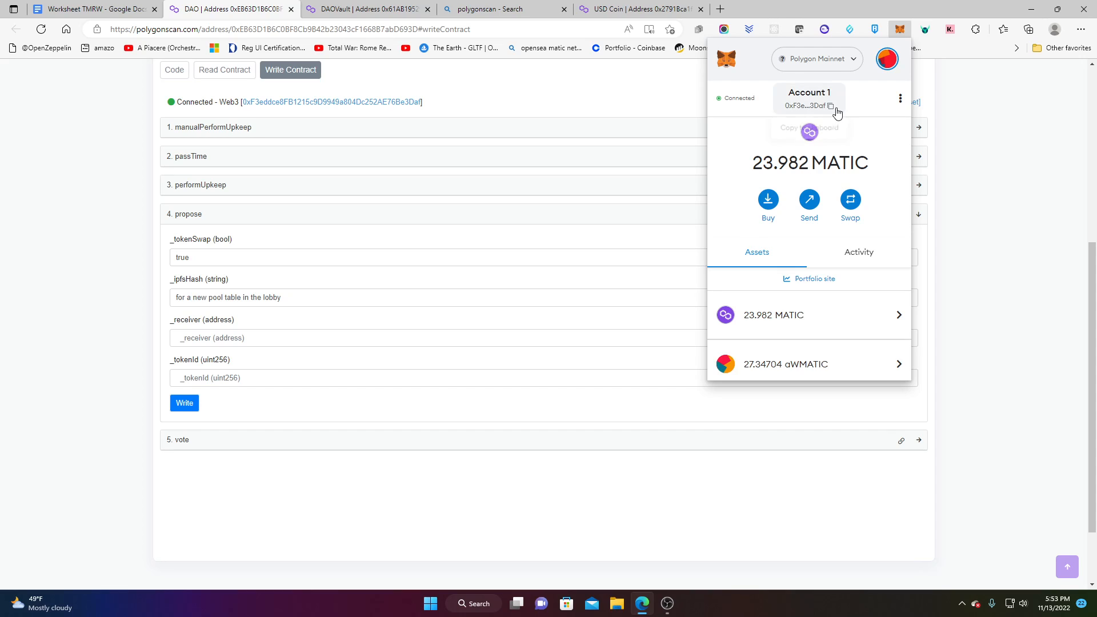
click(836, 111)
click(269, 338)
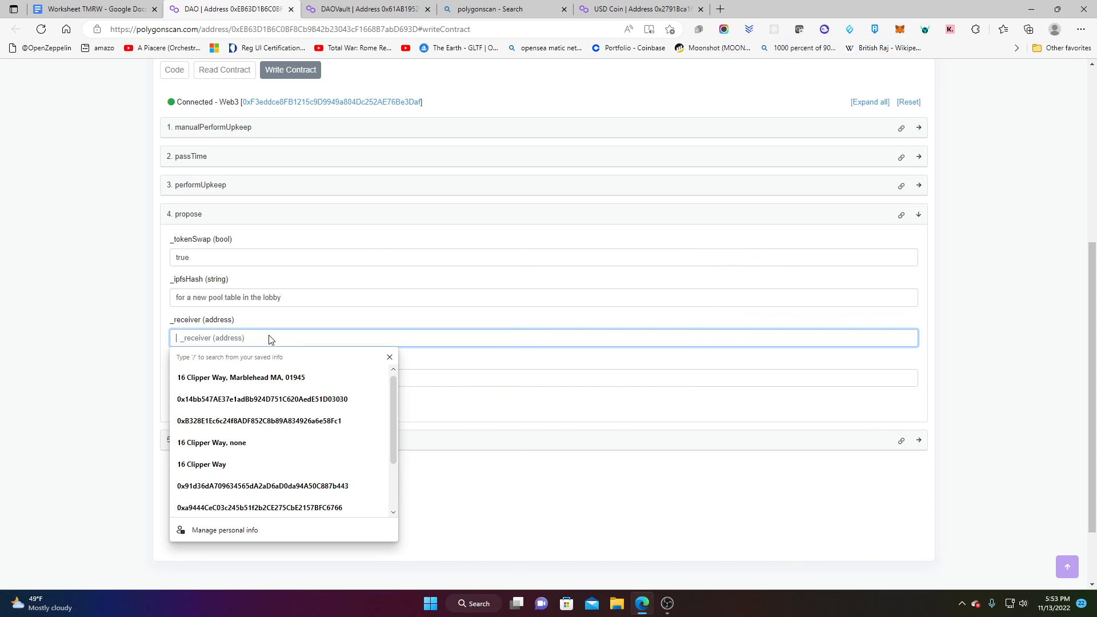
right_click(270, 337)
click(303, 357)
click(229, 377)
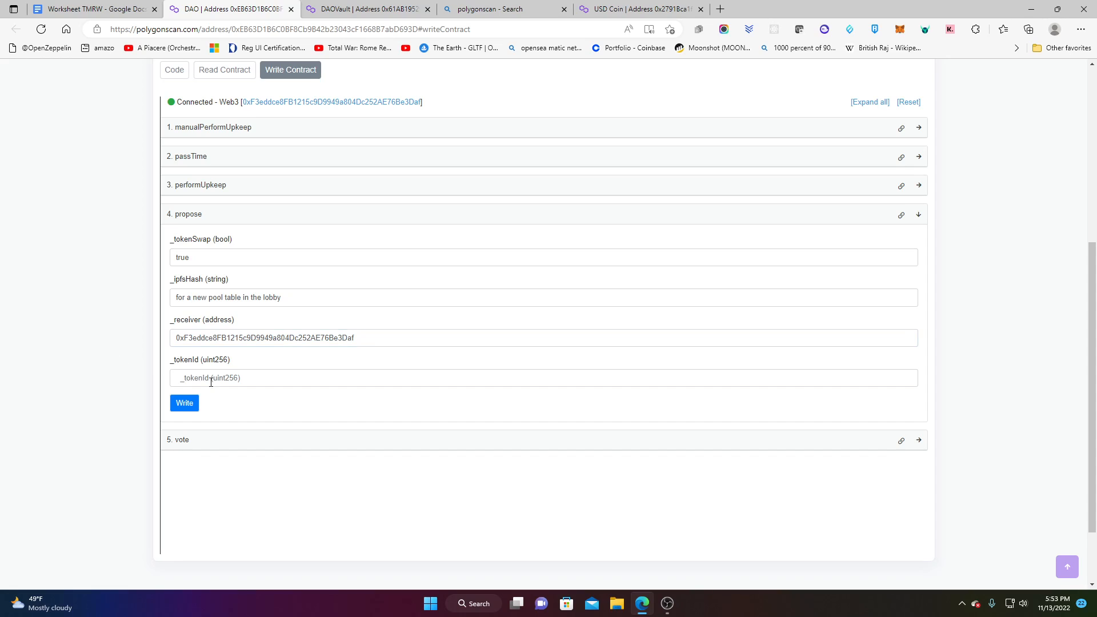
text(0)
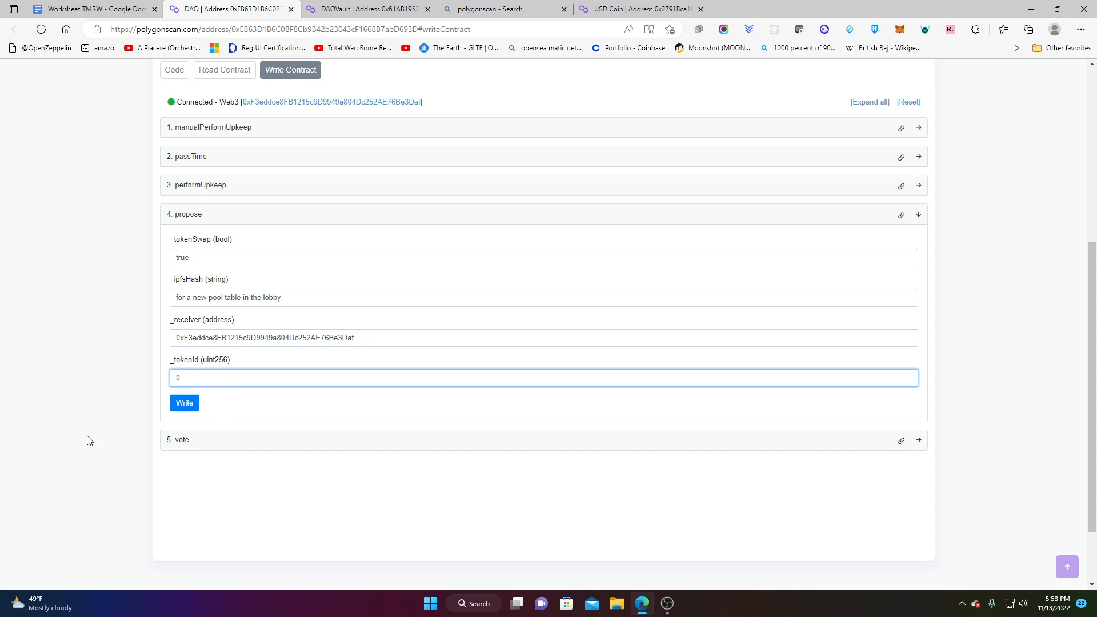
Step: Submit the propose transaction and confirm it in MetaMask with the Market gas option
click(192, 409)
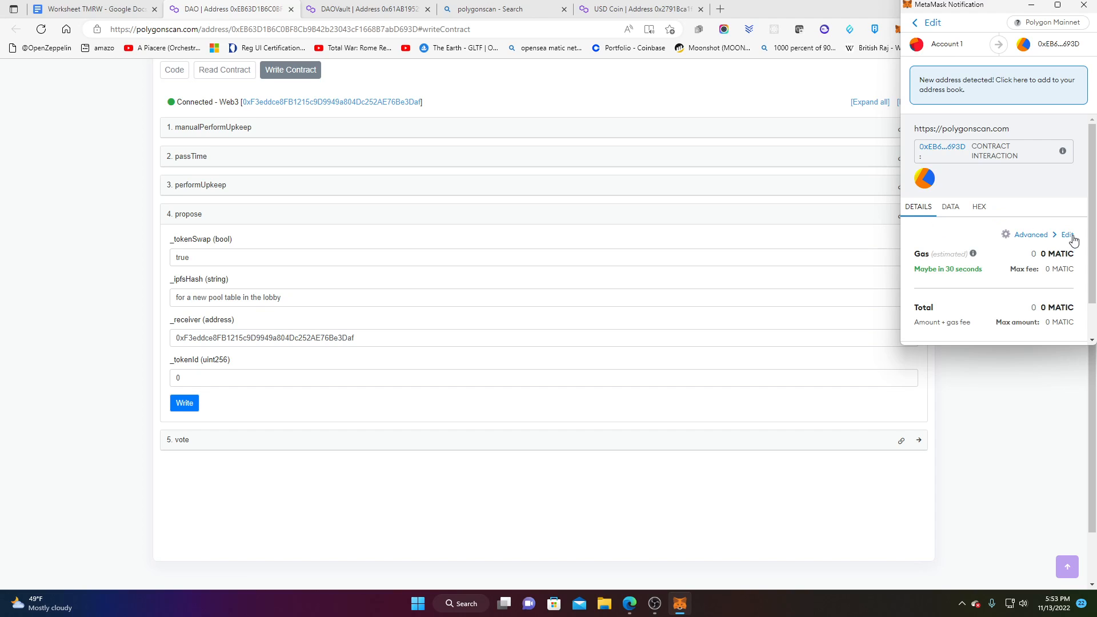
click(1066, 235)
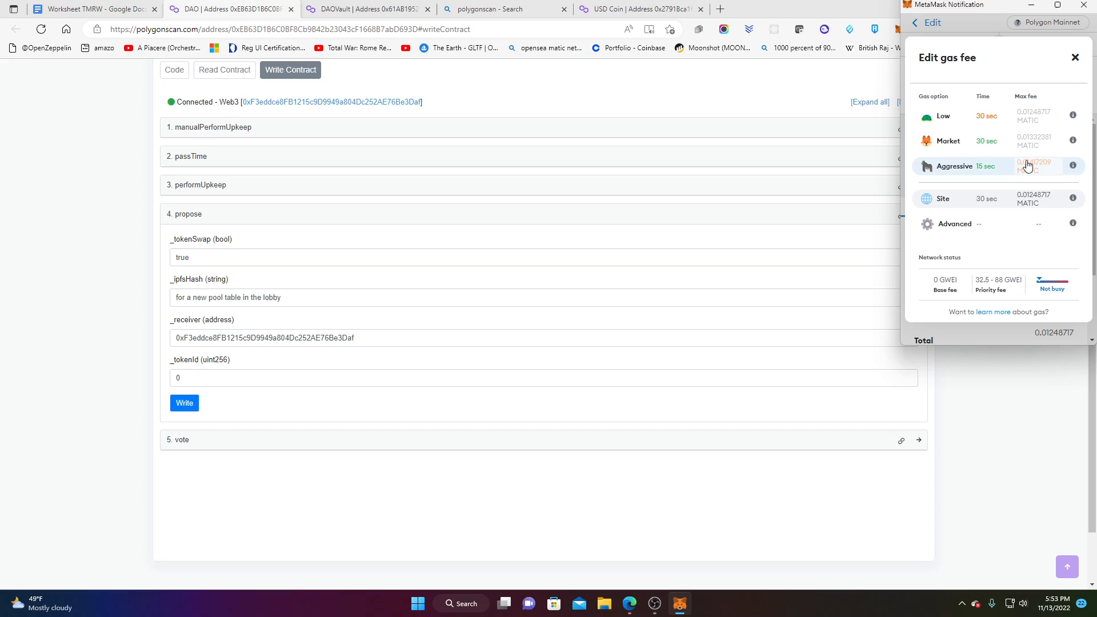
click(1010, 142)
scroll(1028, 286, down, 3)
click(1043, 335)
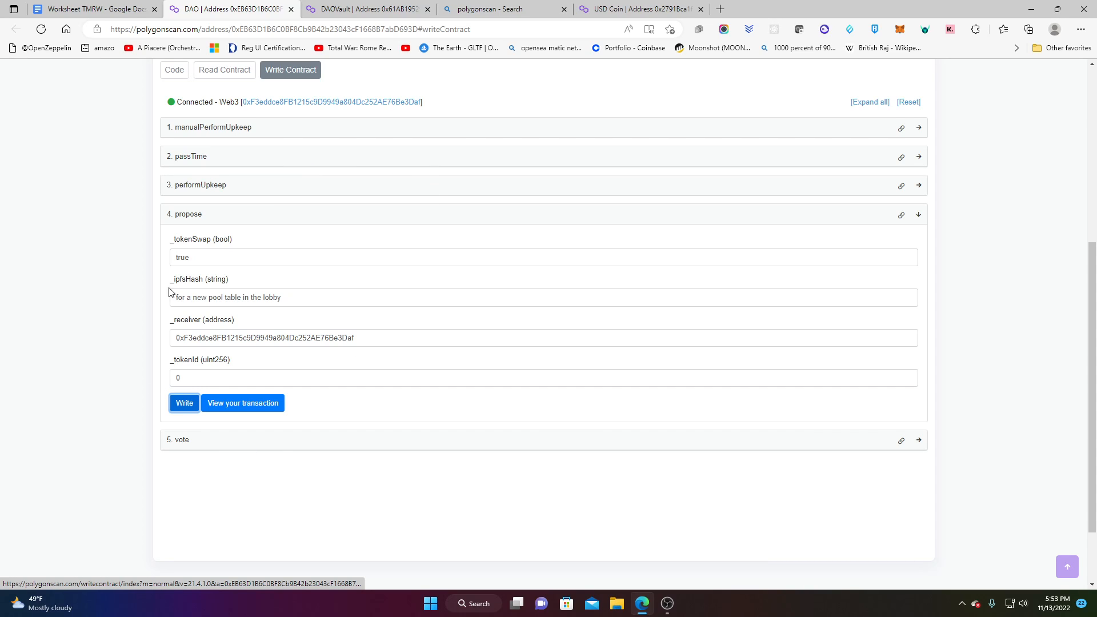
Step: Open the DAO contract's vote function and enter "ture" as the _yes value
click(227, 445)
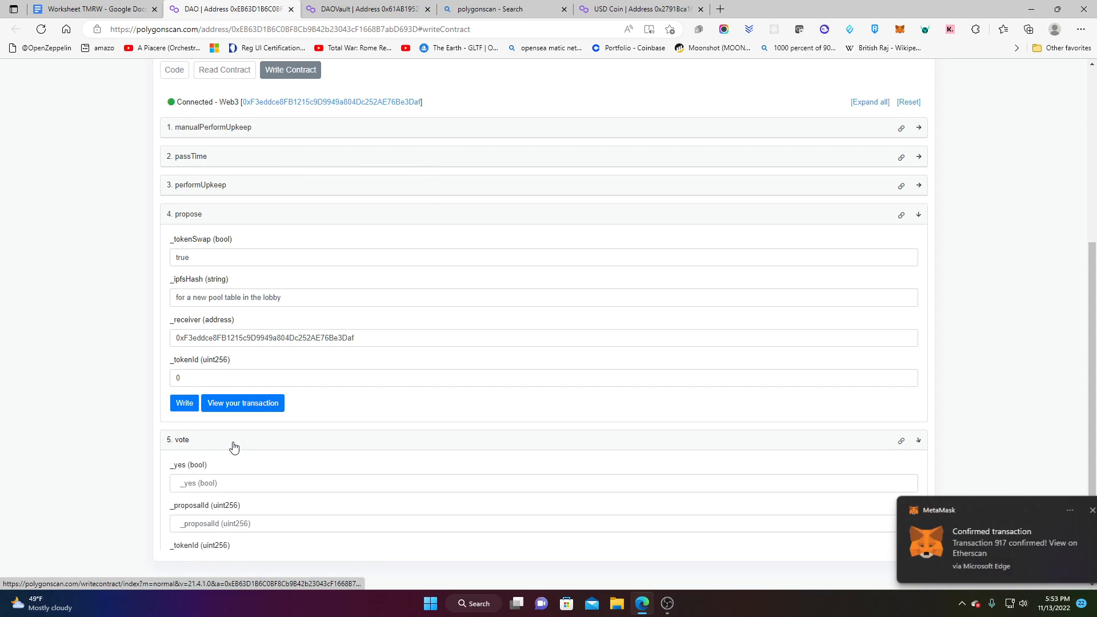
scroll(240, 451, down, 1)
click(291, 402)
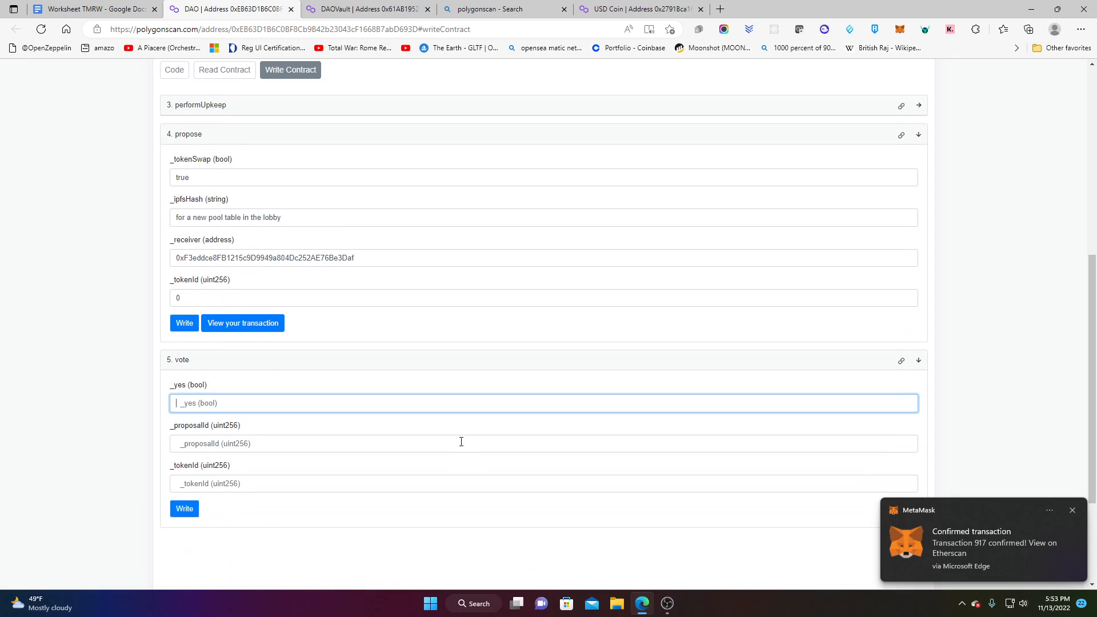
text(y)
text(e)
key(BackSpace)
key(BackSpace)
text(t)
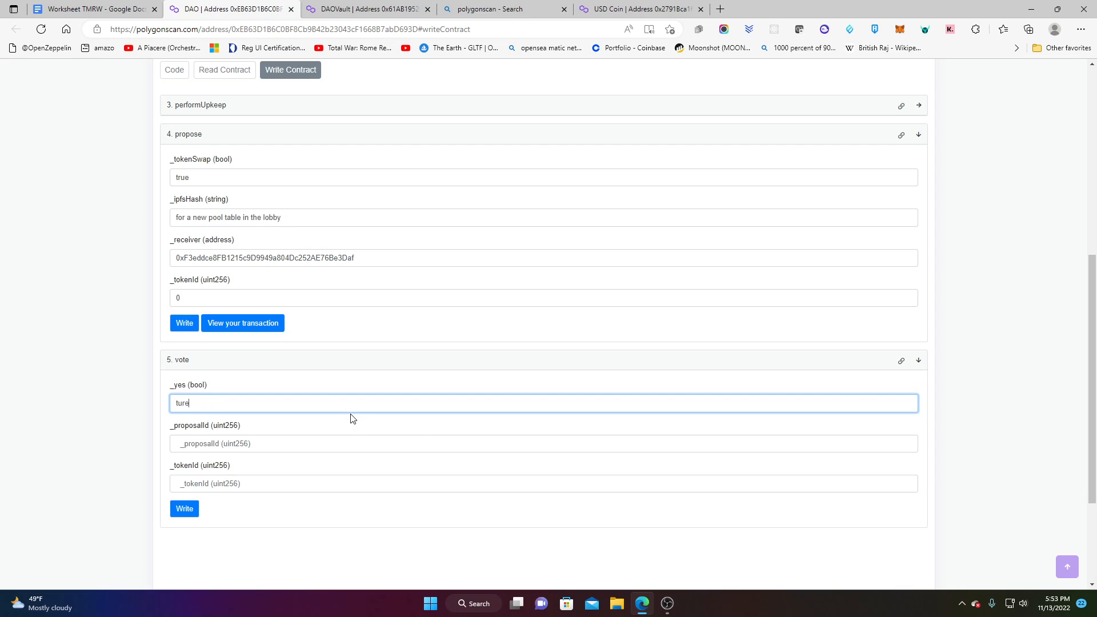
text(ure)
Step: Set both _proposalId and _tokenId of the vote to 0
click(277, 449)
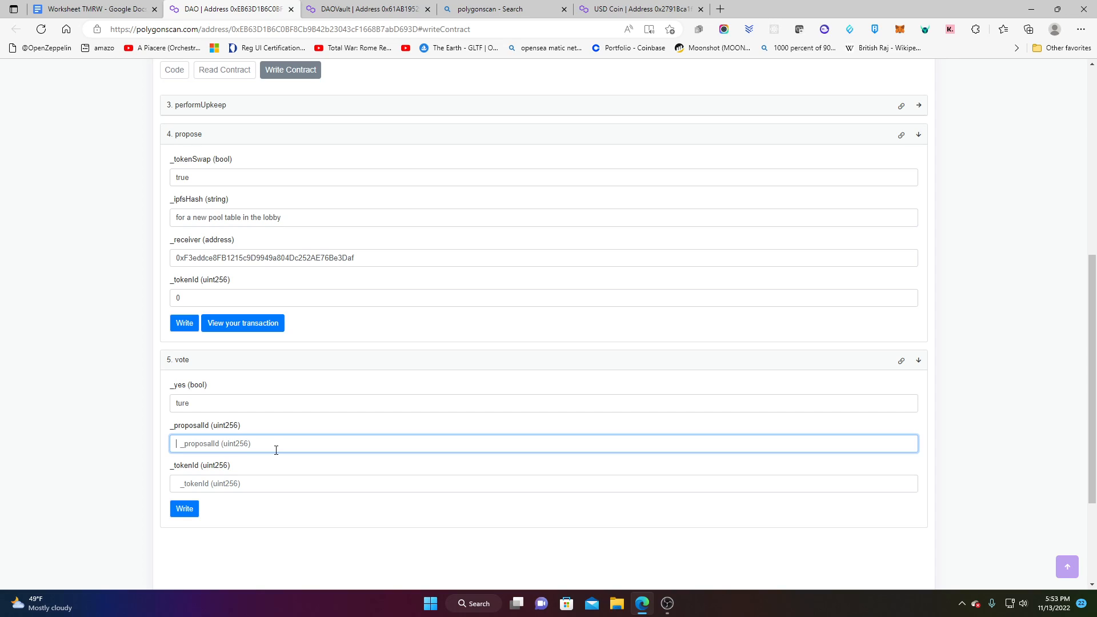
text(0)
click(269, 488)
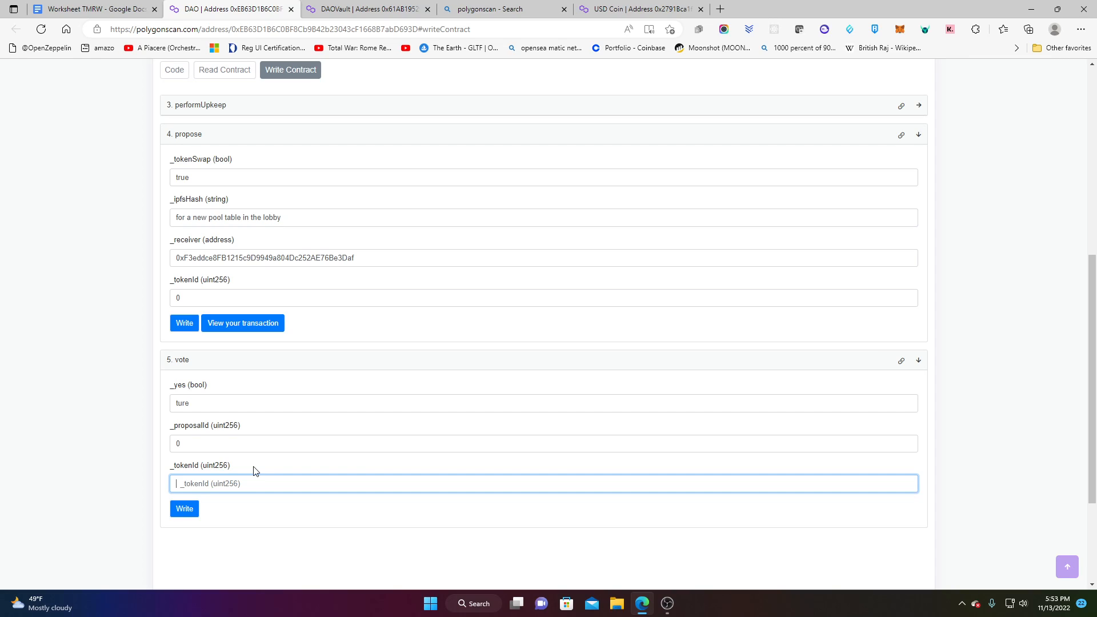
text(0)
click(250, 554)
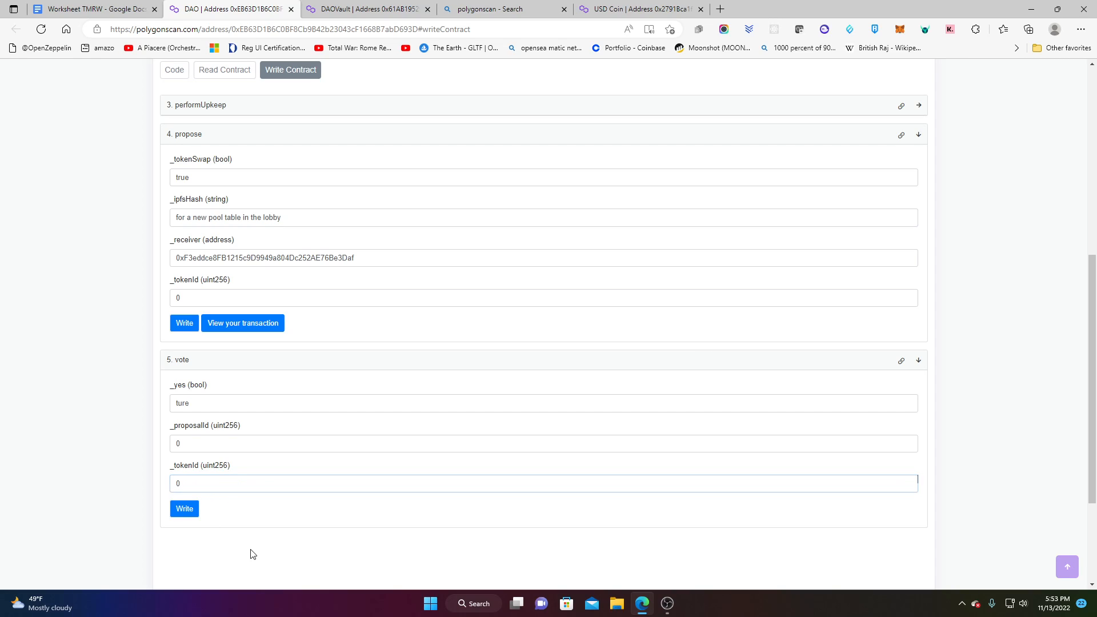
Step: Try to submit the vote with the entered values
click(183, 511)
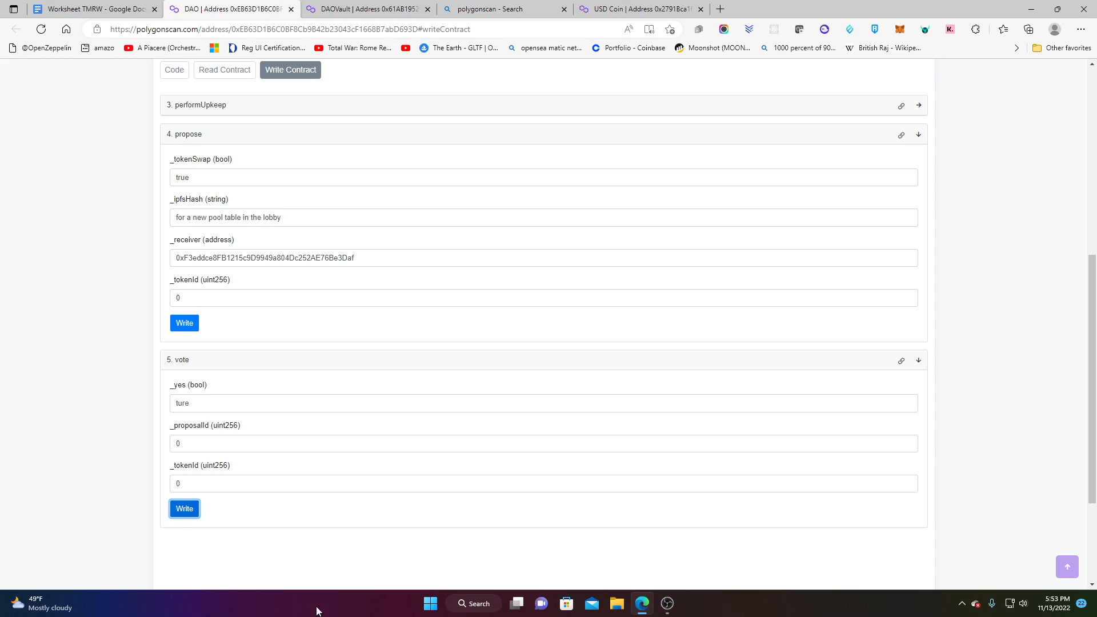
click(264, 554)
click(191, 514)
Step: Recheck the proposal's receiver address and correct the vote's _yes value to true
scroll(394, 445, up, 5)
scroll(586, 303, down, 3)
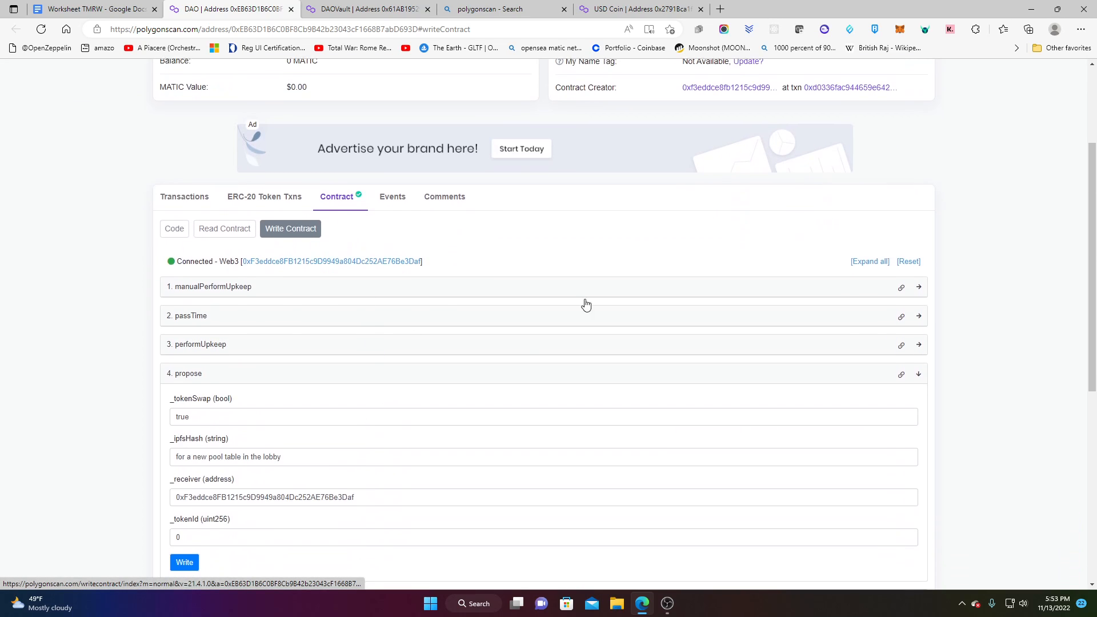
click(480, 492)
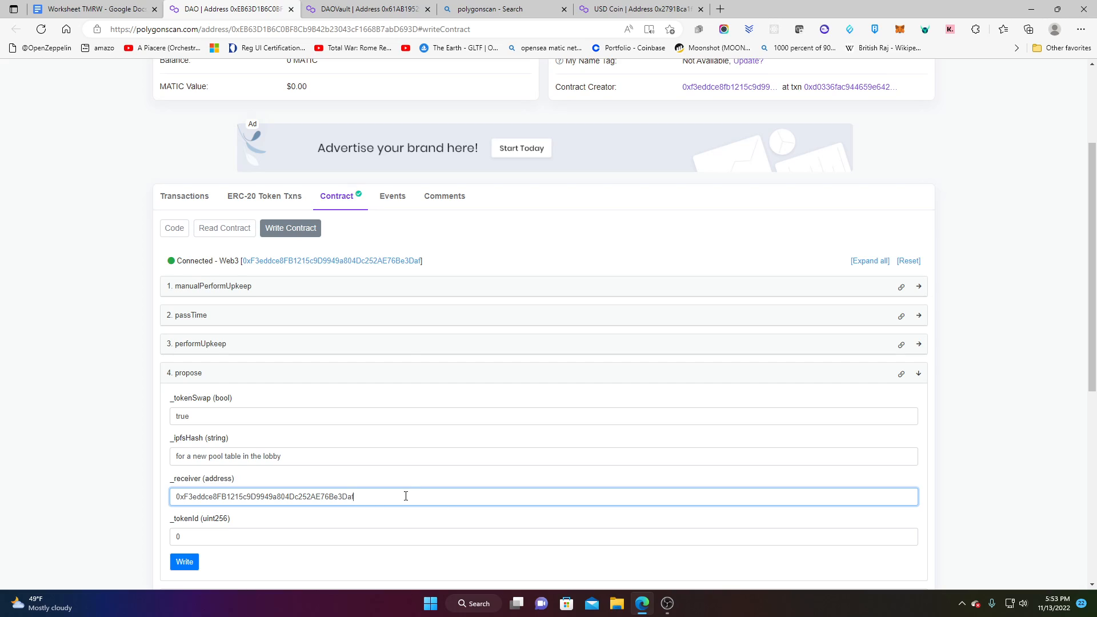
drag(405, 496, 105, 500)
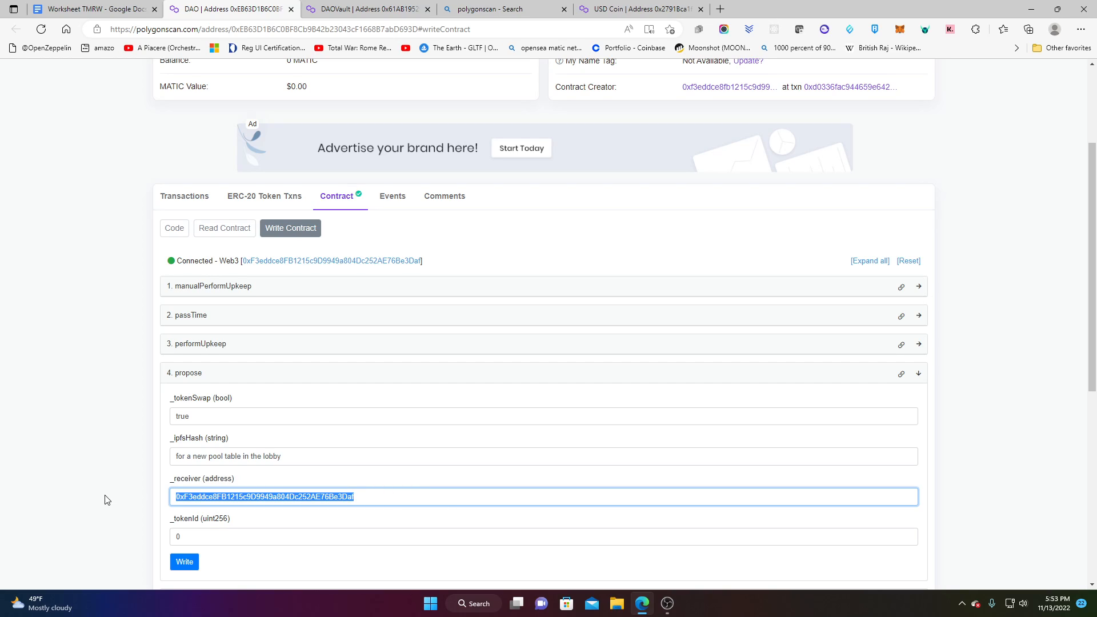
scroll(272, 483, down, 5)
click(256, 419)
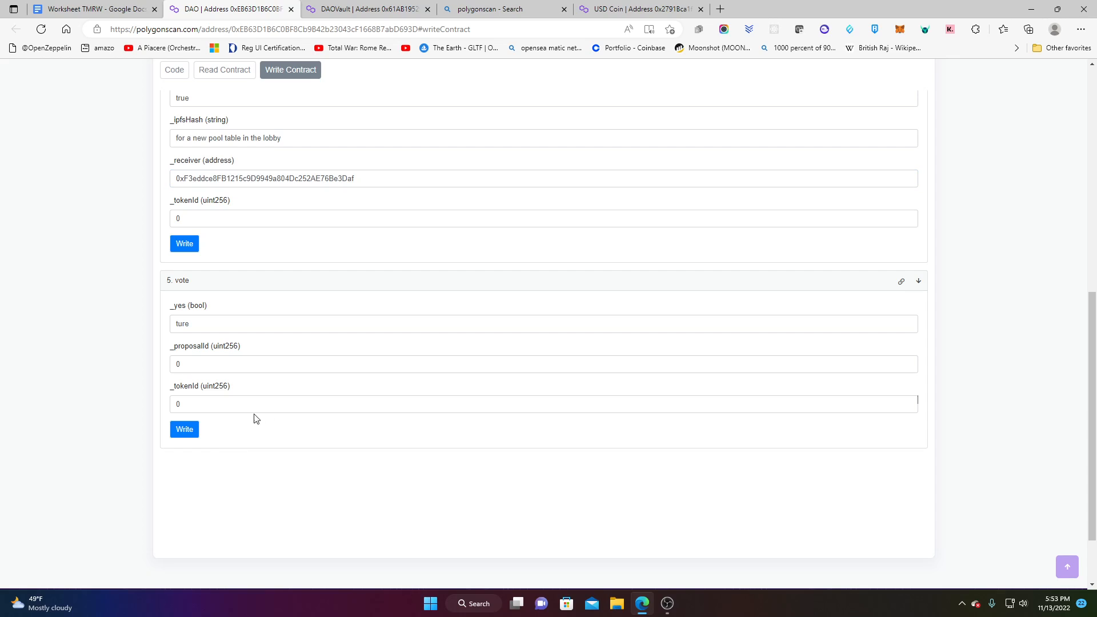
drag(193, 324, 174, 321)
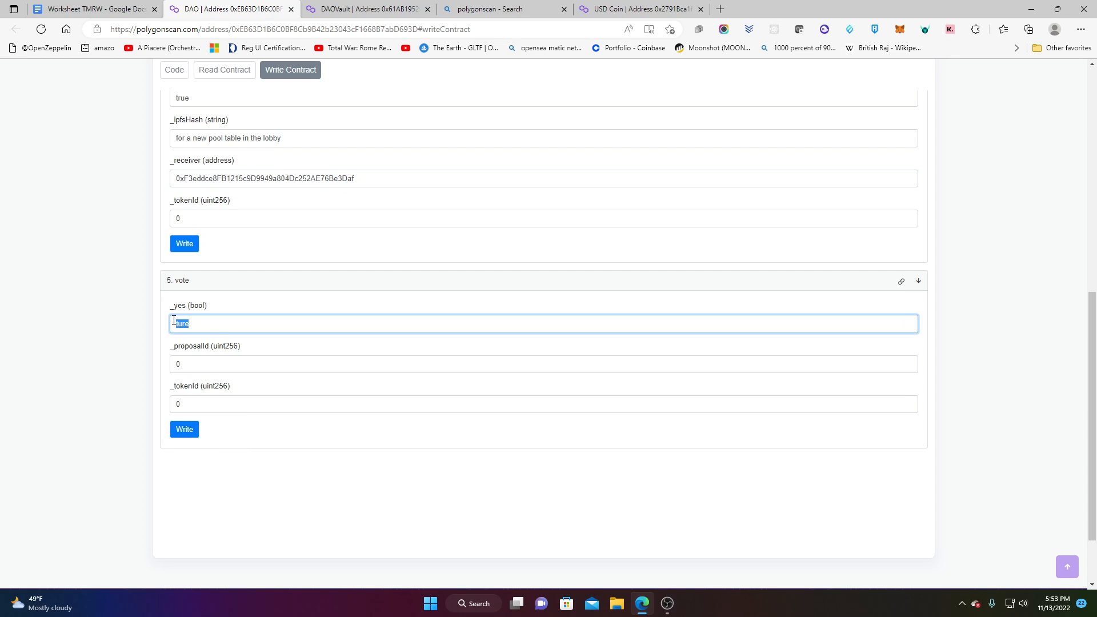
text(t)
Step: Submit the vote transaction and confirm it in MetaMask with the Aggressive gas option
click(196, 436)
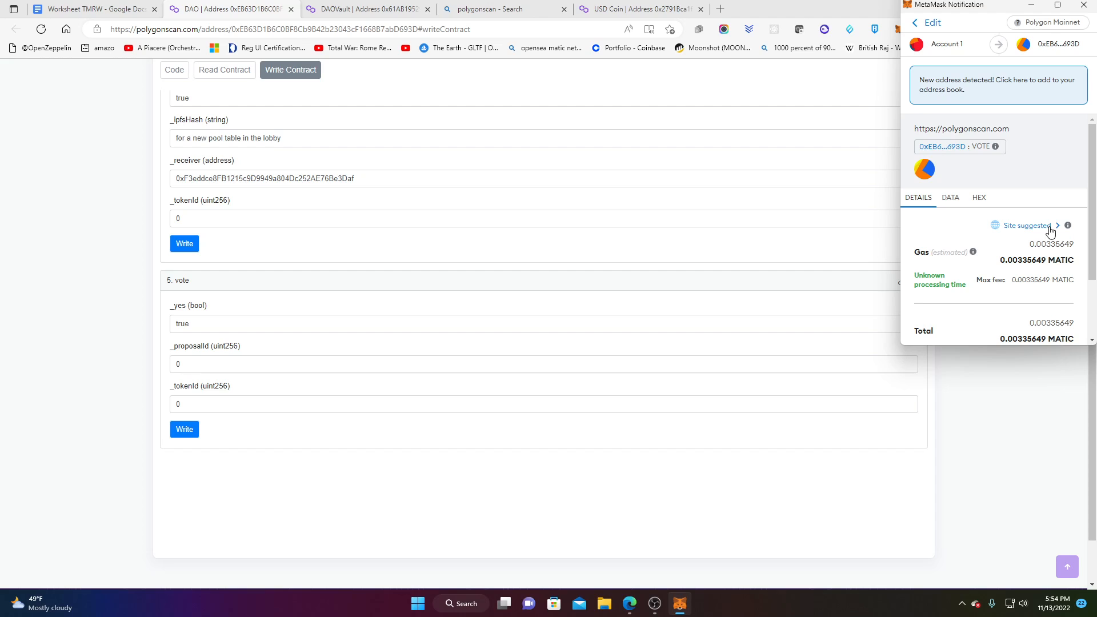
click(1057, 227)
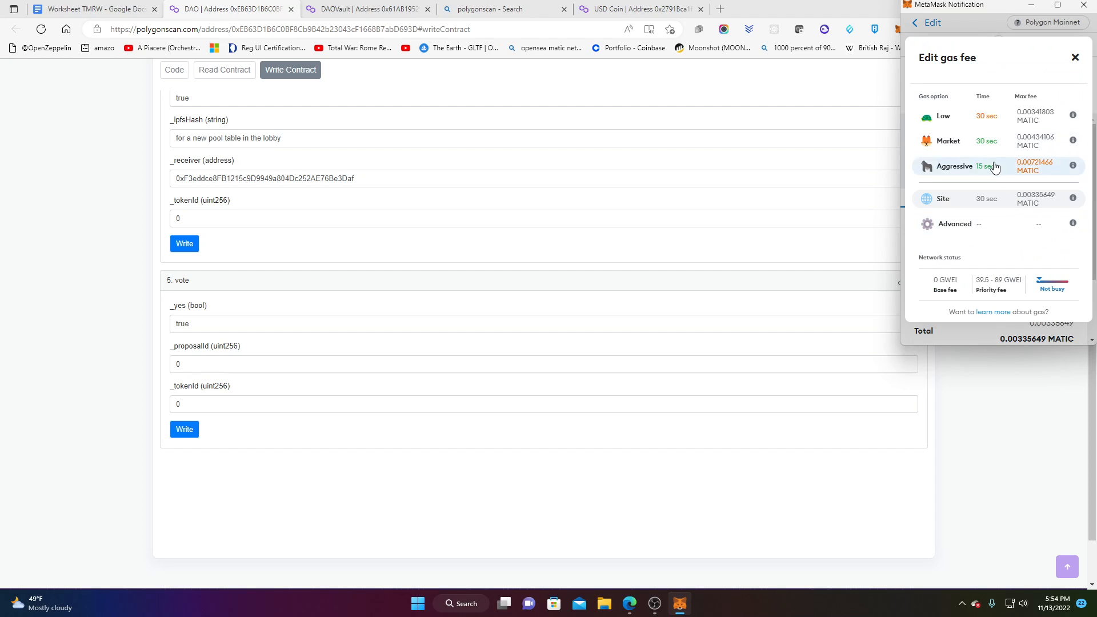
click(996, 167)
scroll(1051, 299, down, 1)
click(1054, 319)
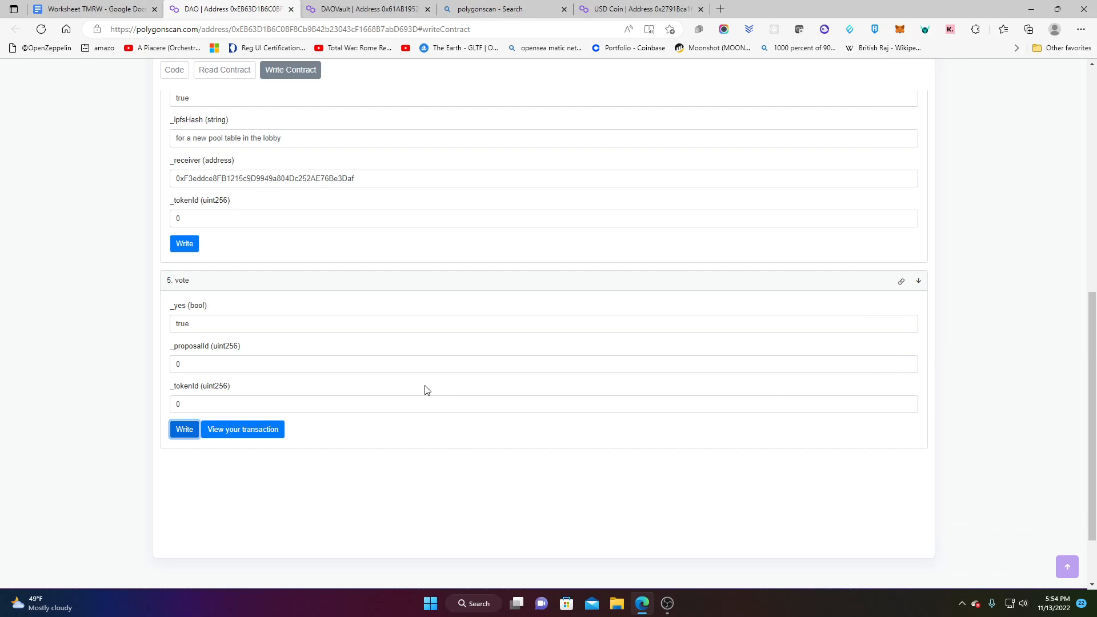
scroll(409, 408, up, 3)
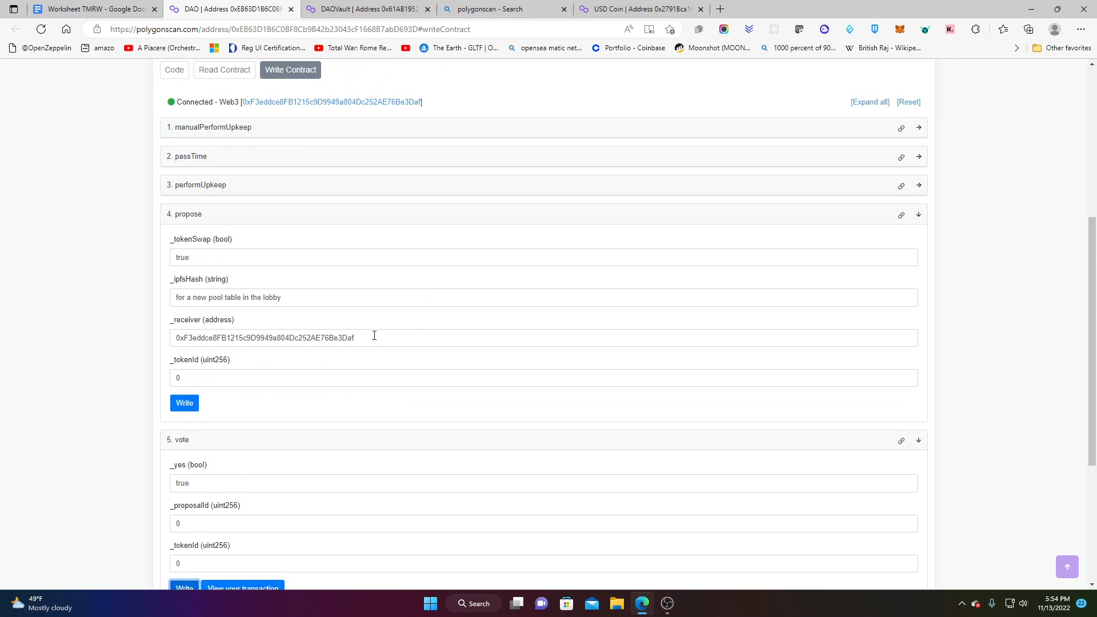
scroll(399, 360, up, 2)
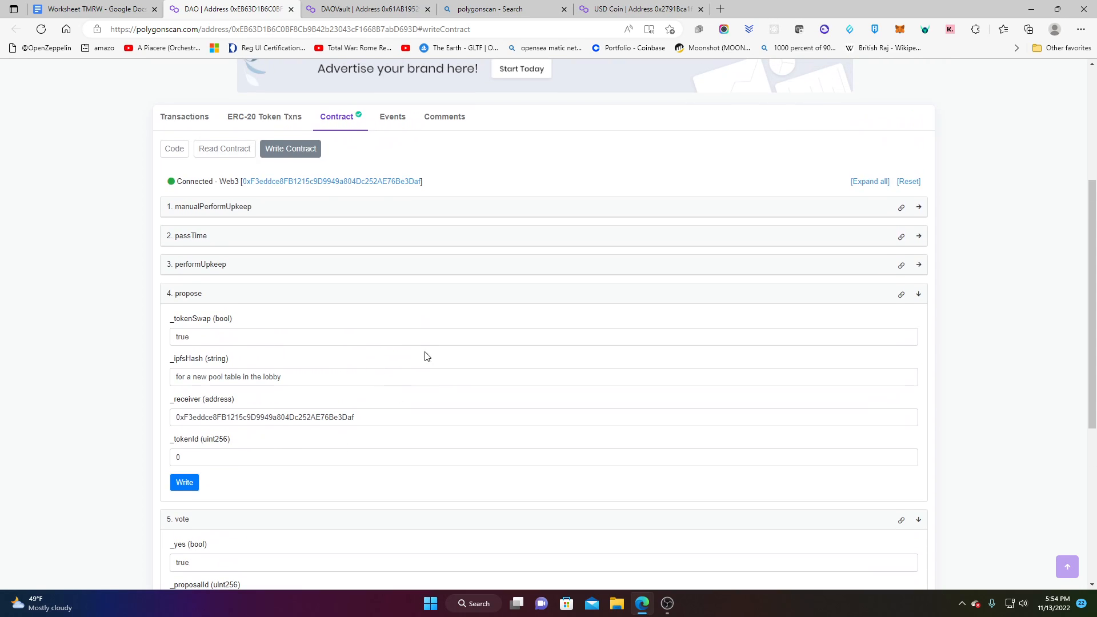
scroll(305, 404, down, 1)
scroll(306, 404, down, 2)
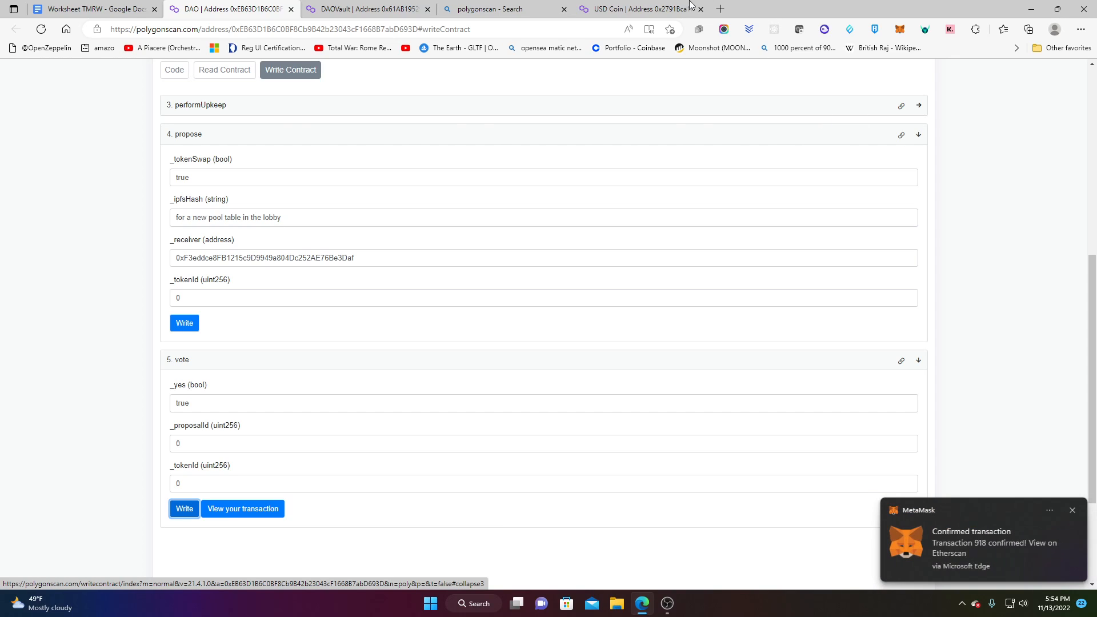
scroll(216, 151, up, 1)
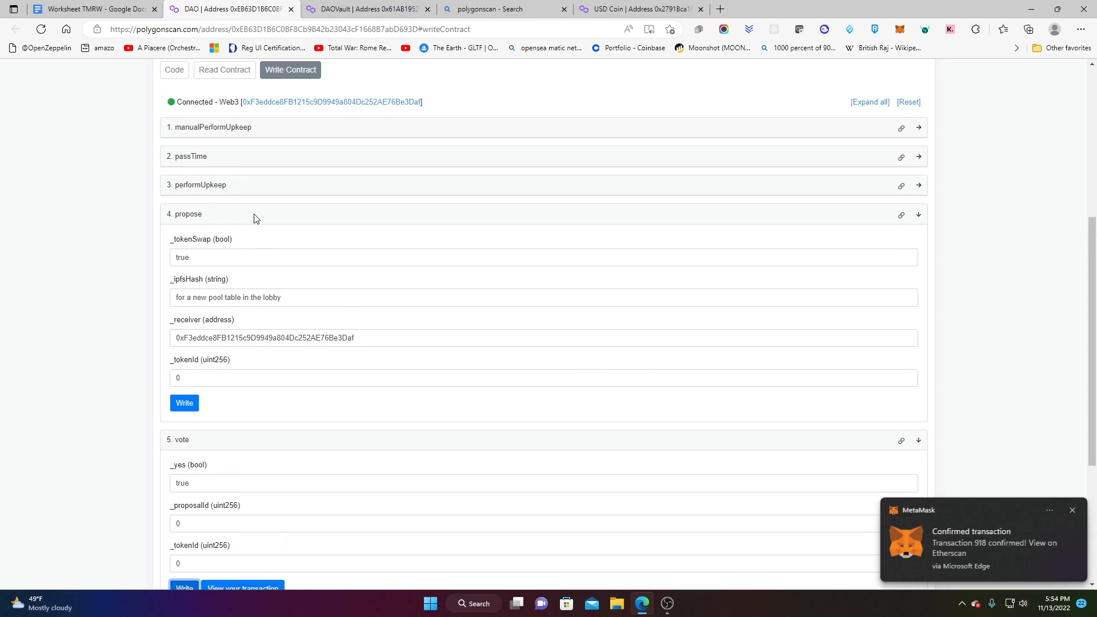
Step: Submit the DAO contract's manualPerformUpkeep transaction and confirm it in MetaMask with the Market gas option
scroll(191, 215, up, 1)
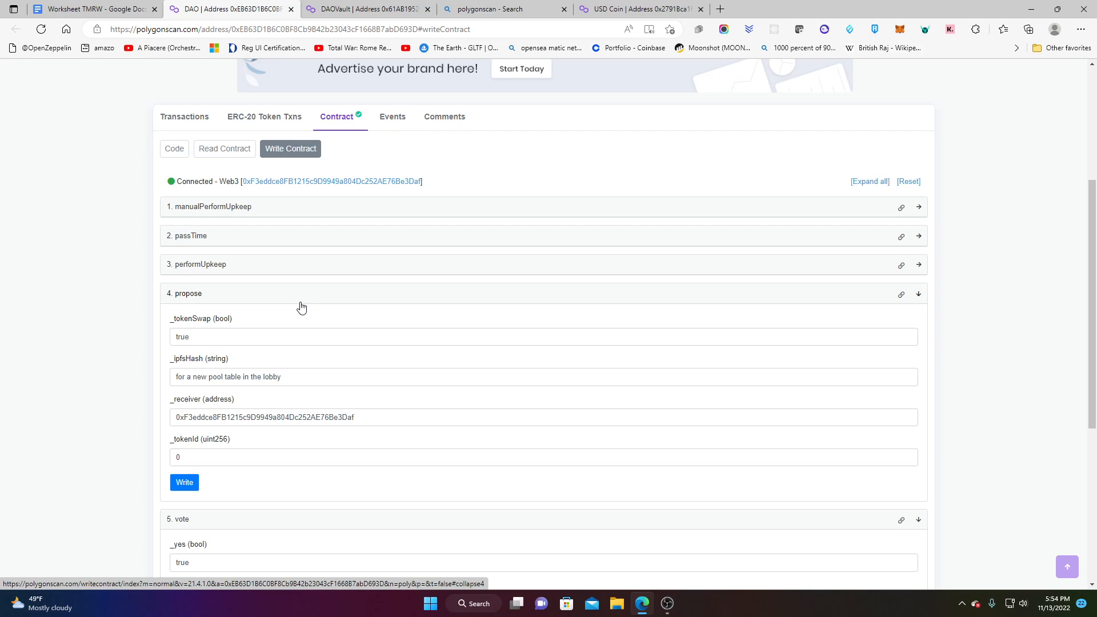
click(238, 211)
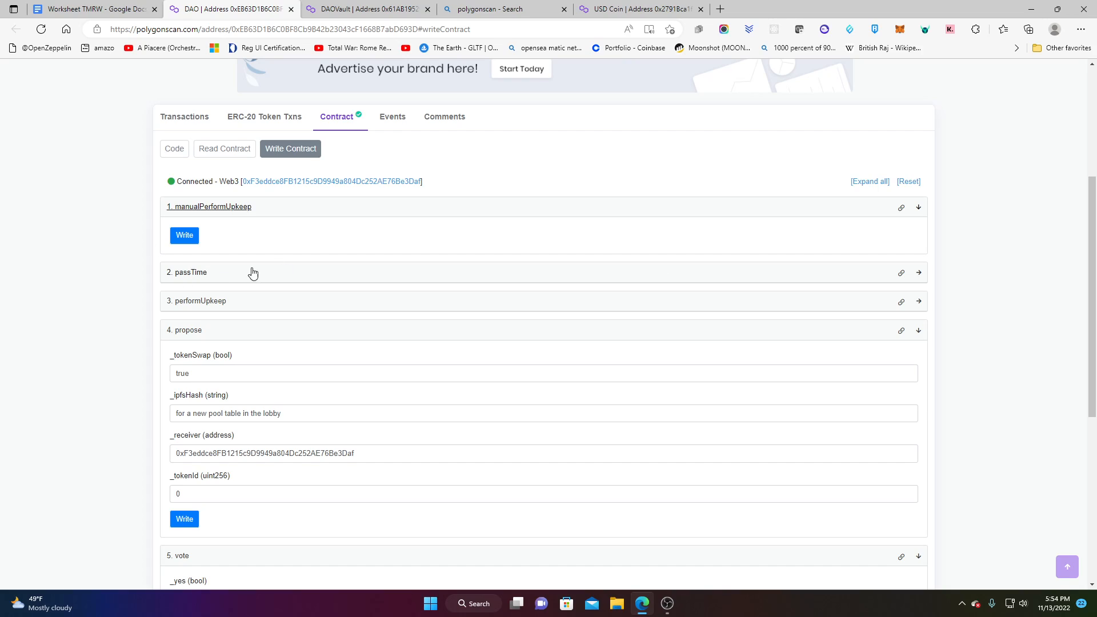
click(186, 239)
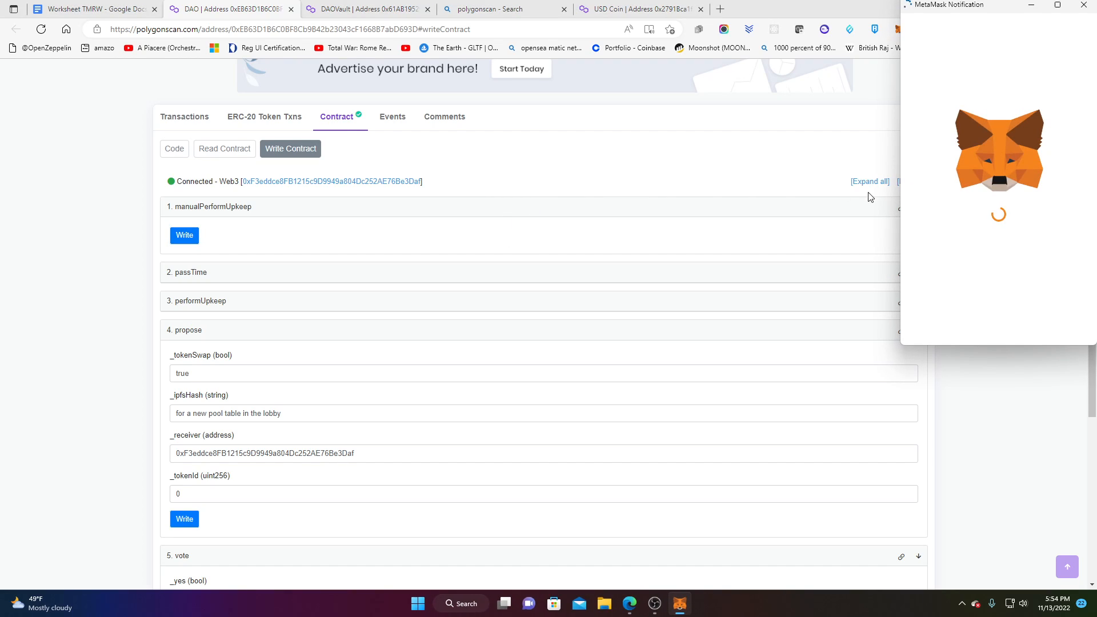
click(1058, 234)
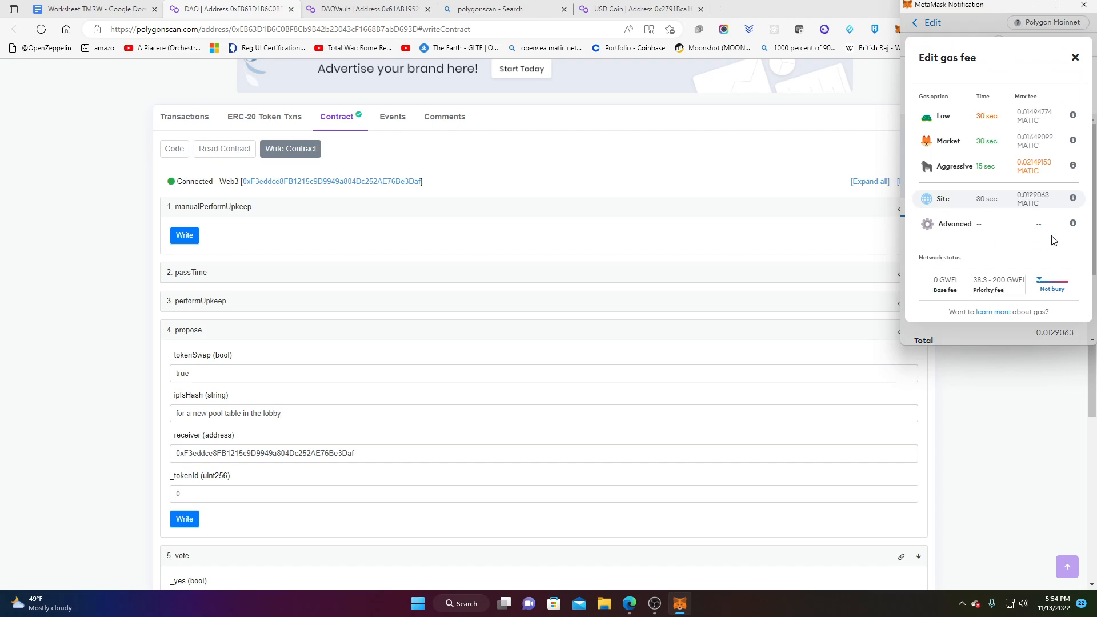
click(992, 143)
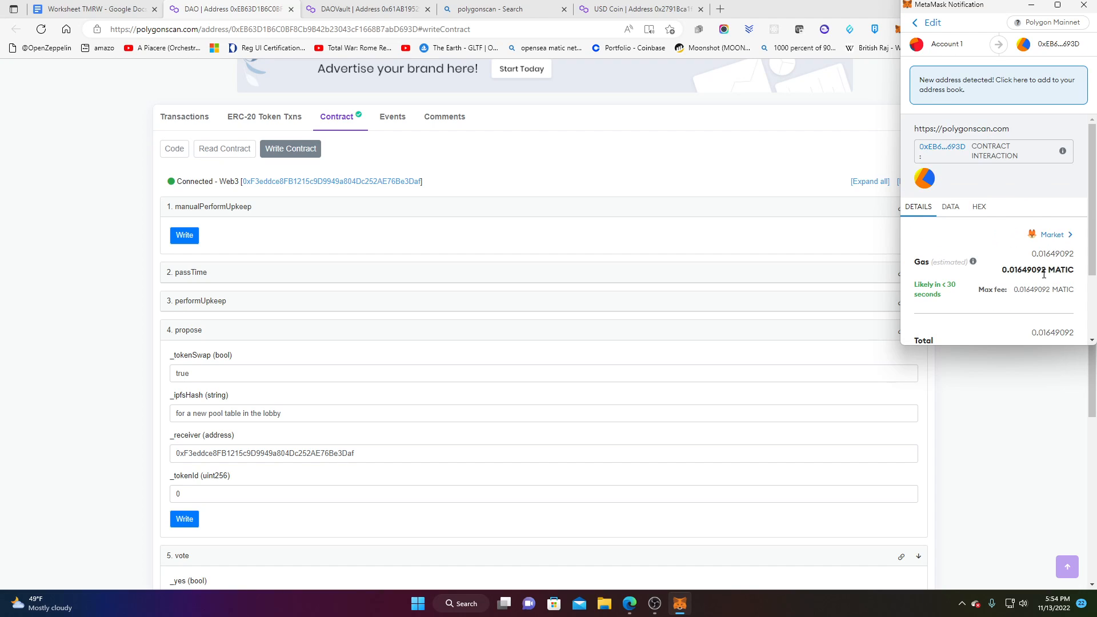
scroll(979, 286, down, 3)
click(1050, 330)
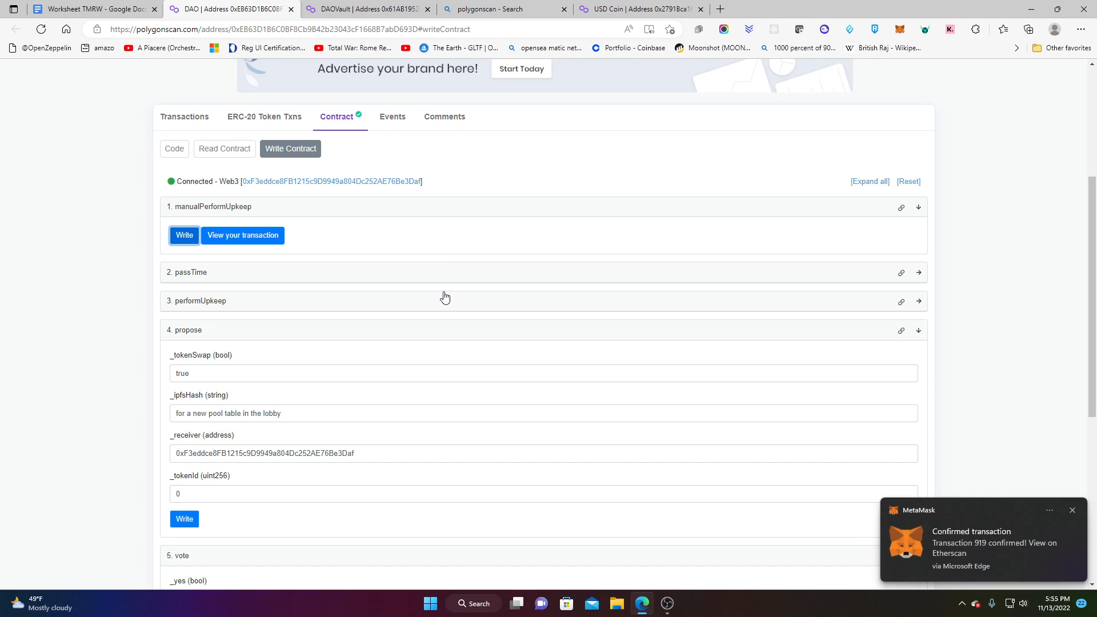
Step: Expand the passTime function and look through the wallet's token balances in MetaMask
click(245, 277)
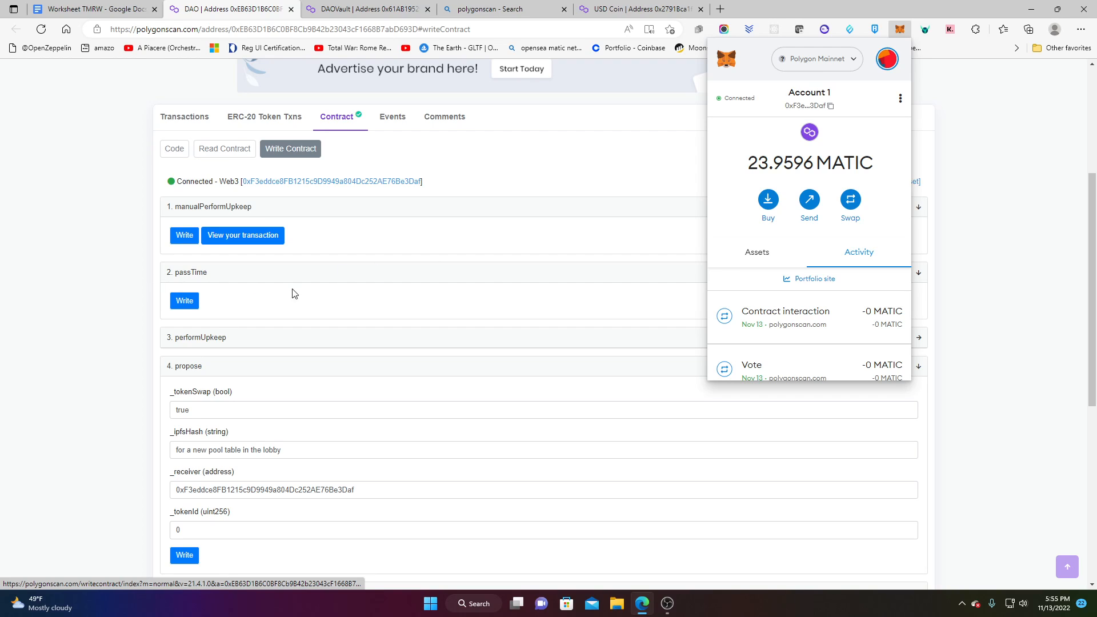
click(765, 255)
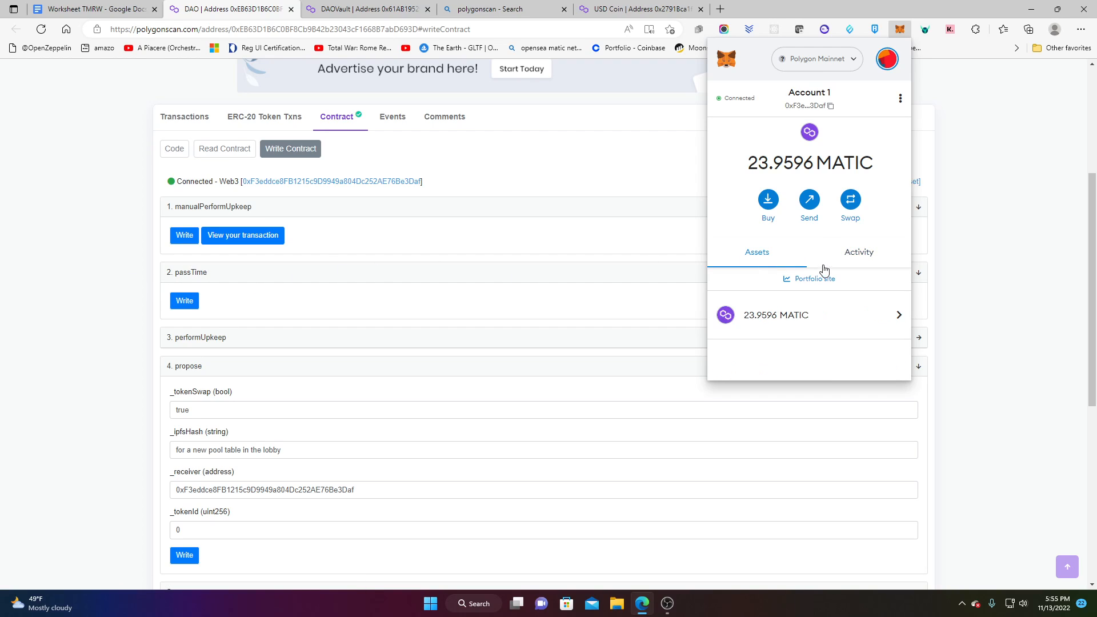
scroll(819, 287, down, 1)
scroll(820, 288, down, 2)
scroll(822, 294, up, 3)
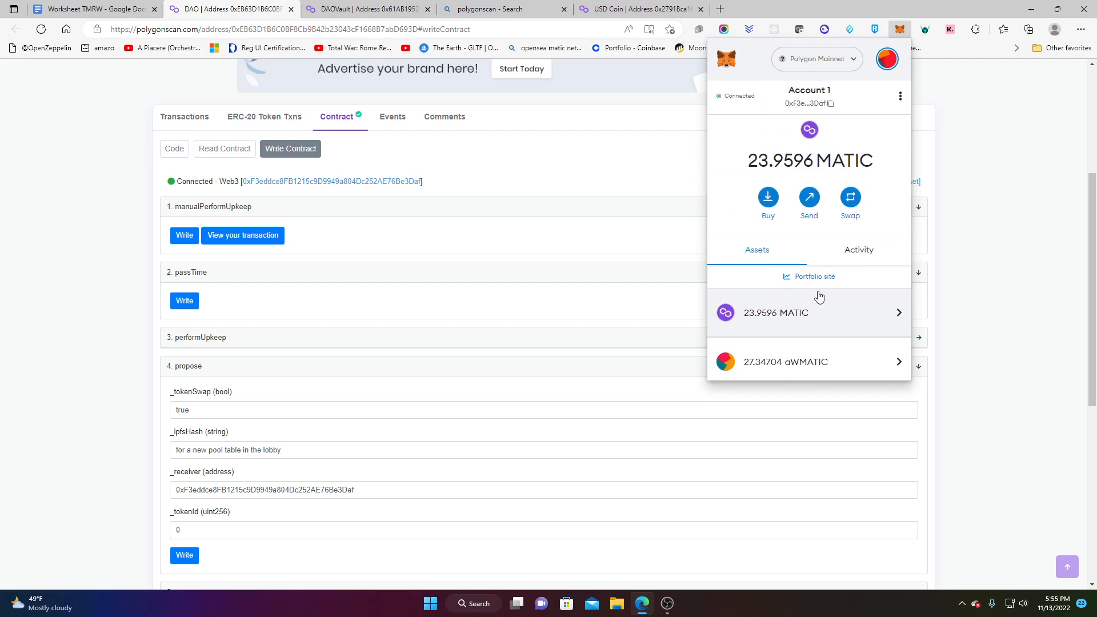
click(102, 292)
Step: Submit the passTime transaction and confirm it in MetaMask with the Market gas option
click(183, 300)
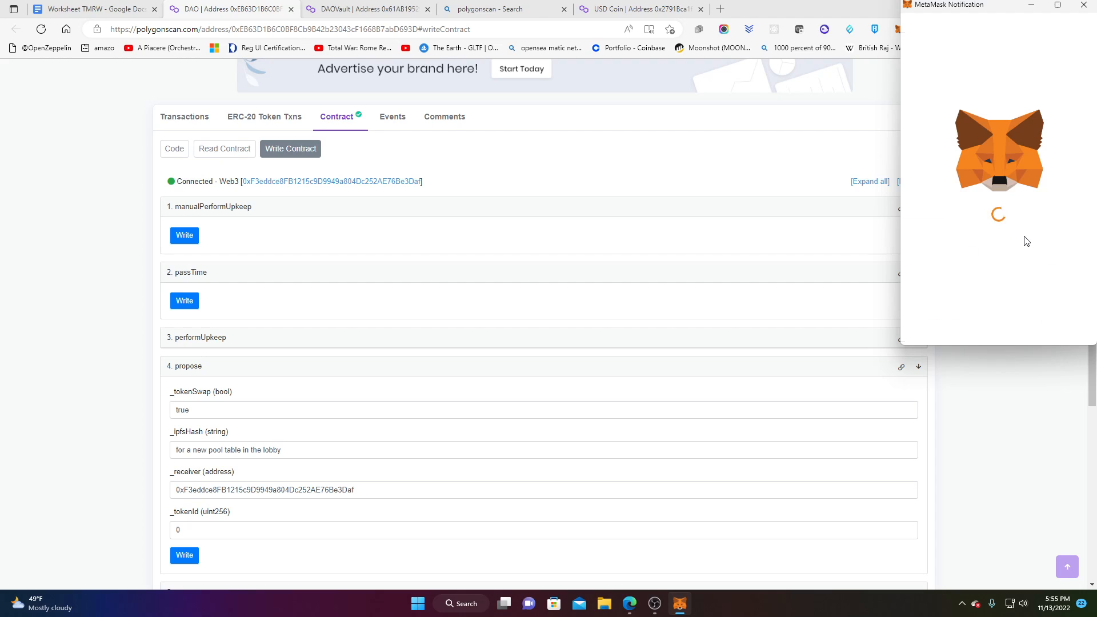
click(1047, 233)
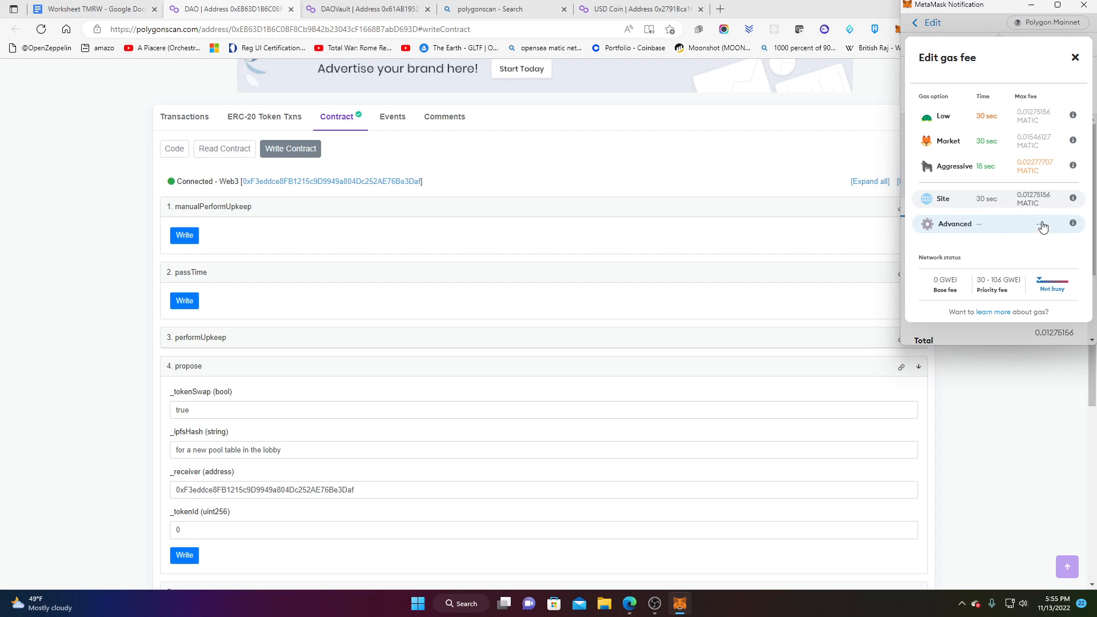
click(994, 145)
scroll(1054, 317, down, 3)
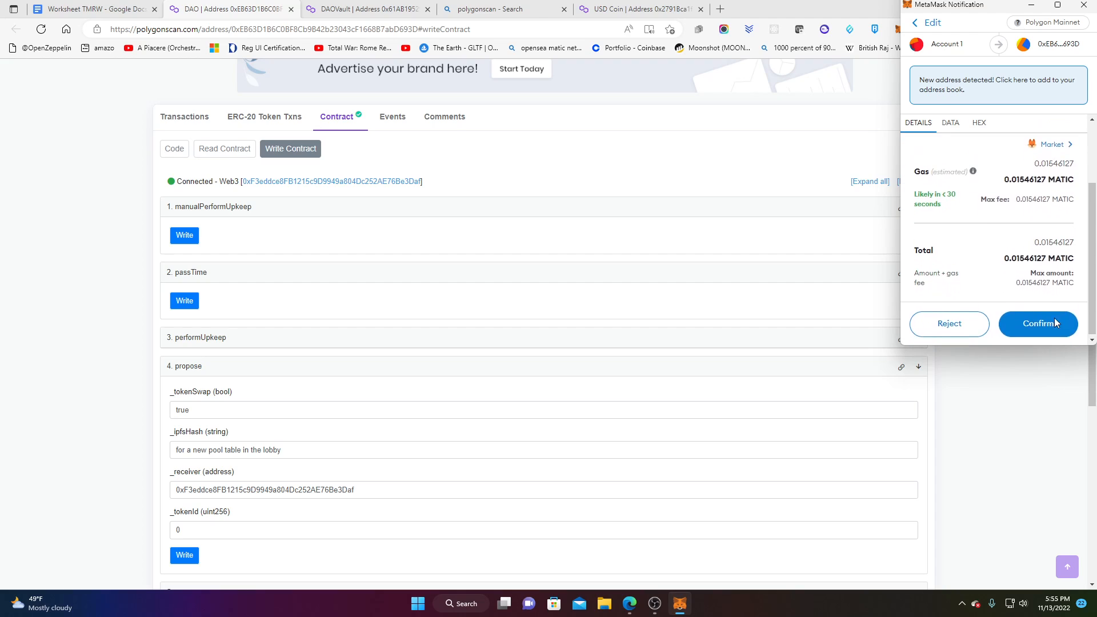
click(1058, 331)
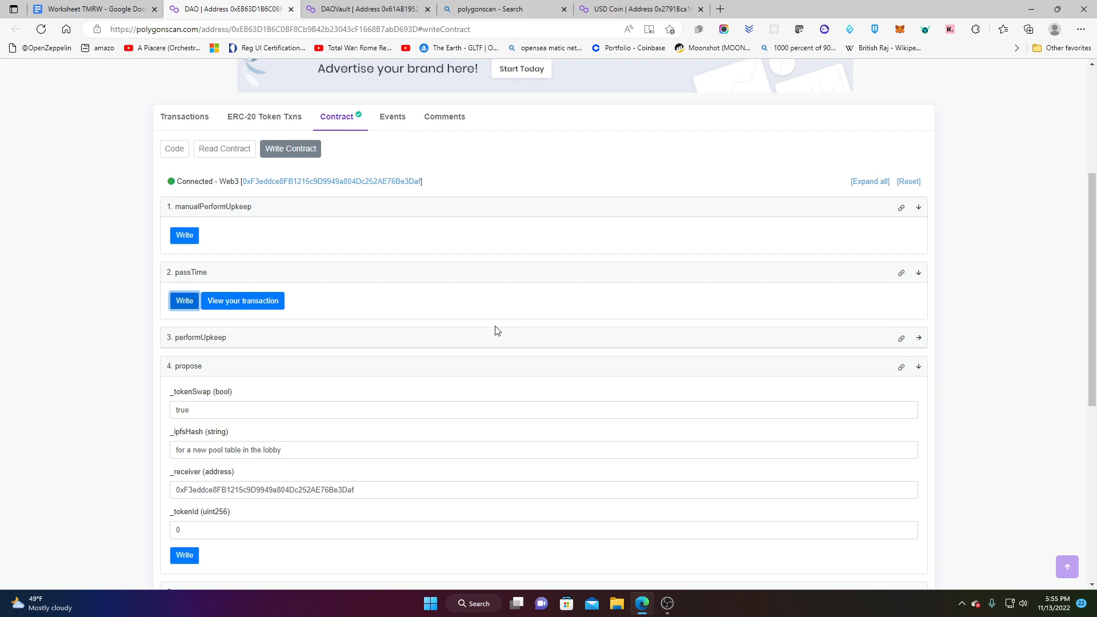
Step: Check the wallet's WETH balance in MetaMask, reopening the token's details to refresh it
click(901, 35)
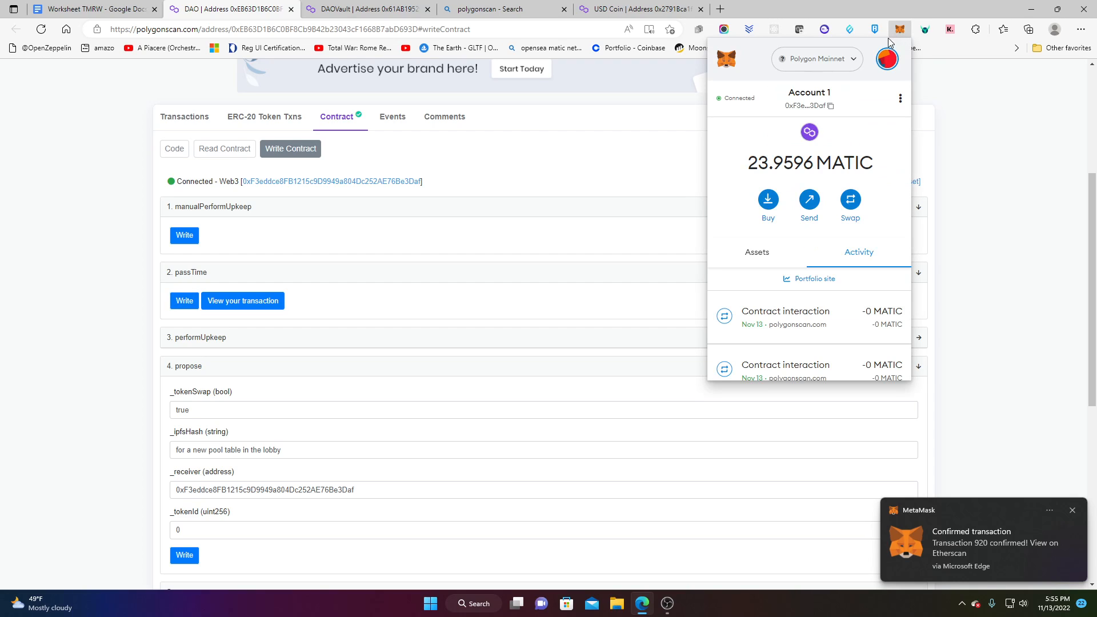
scroll(839, 319, down, 3)
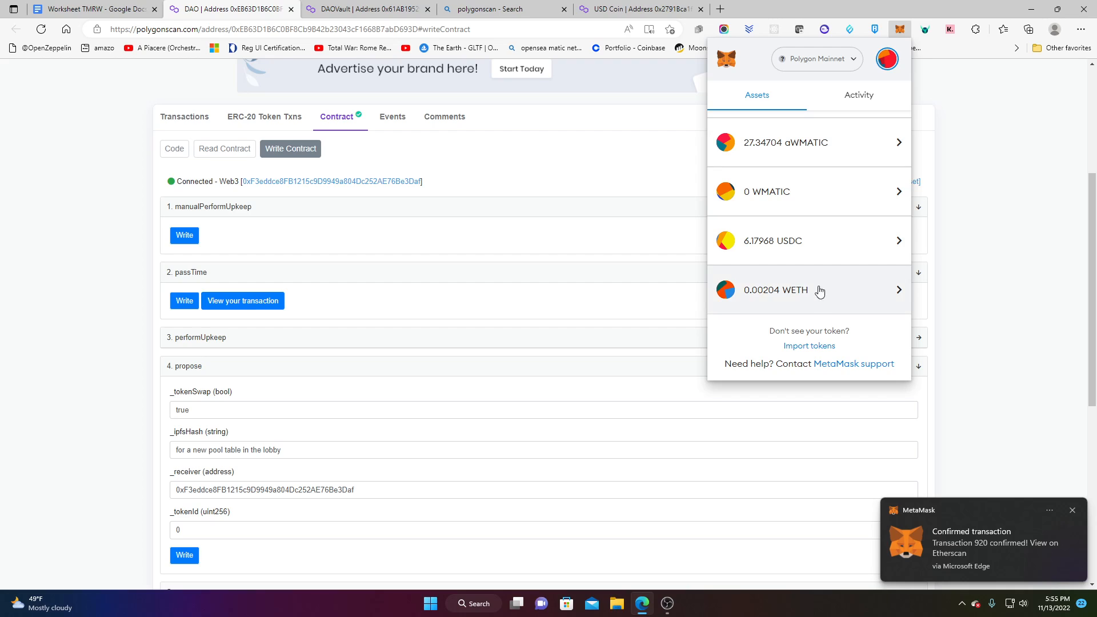
click(824, 294)
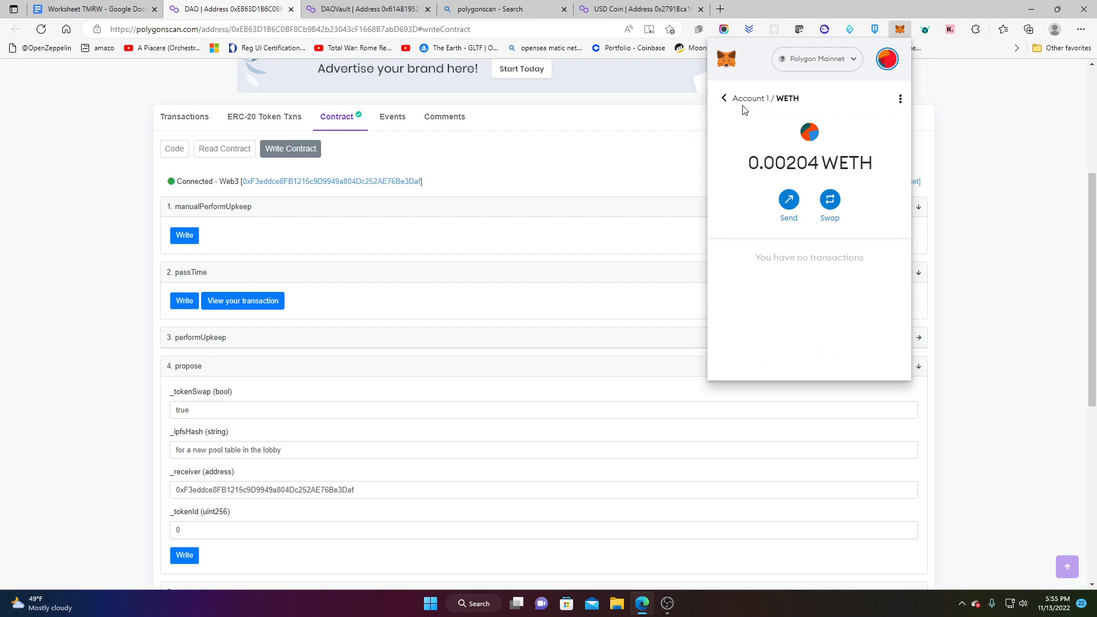
click(724, 98)
scroll(825, 320, down, 5)
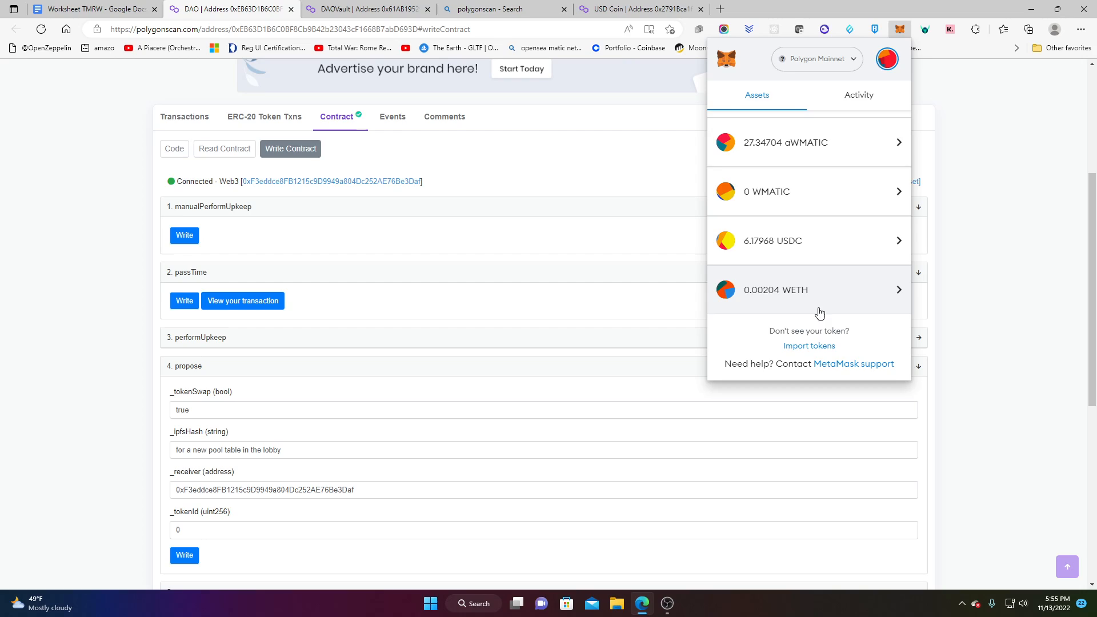
click(820, 313)
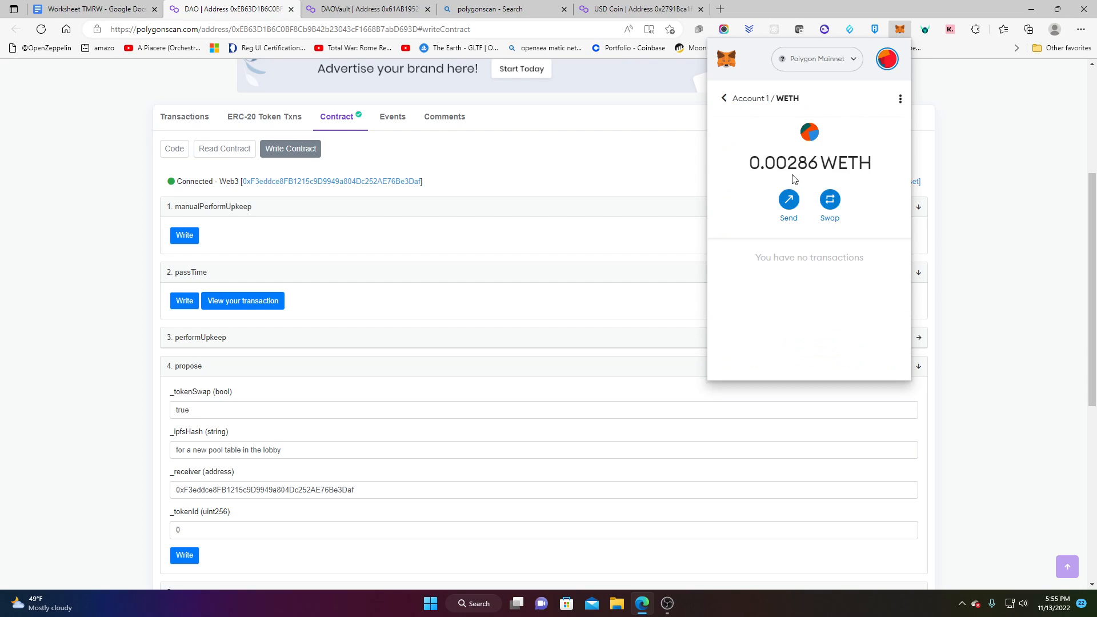
click(724, 98)
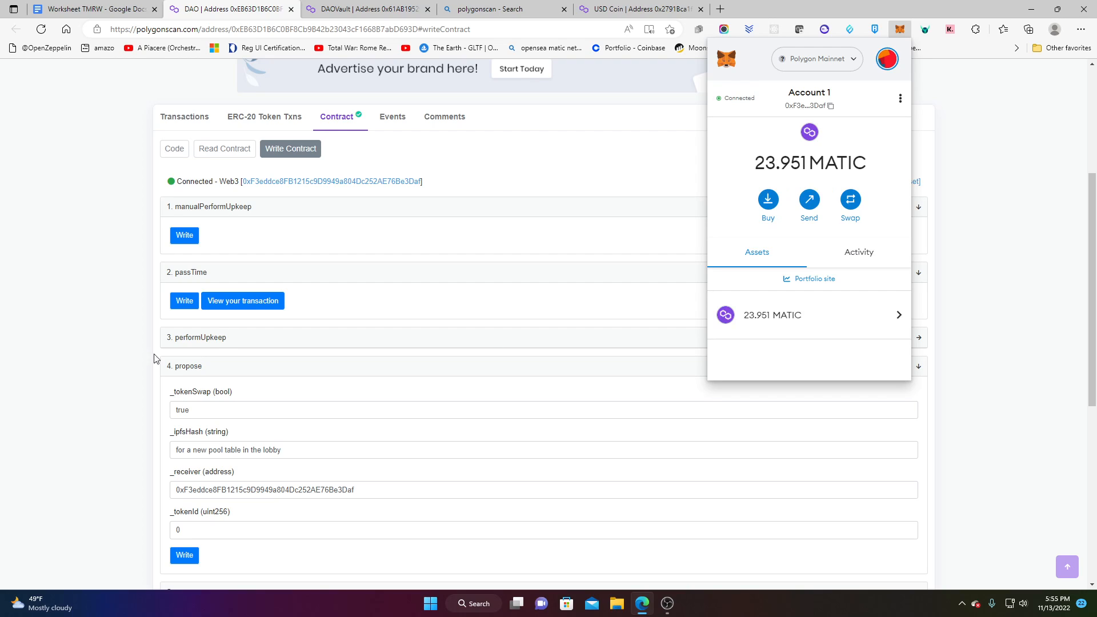
scroll(824, 304, down, 3)
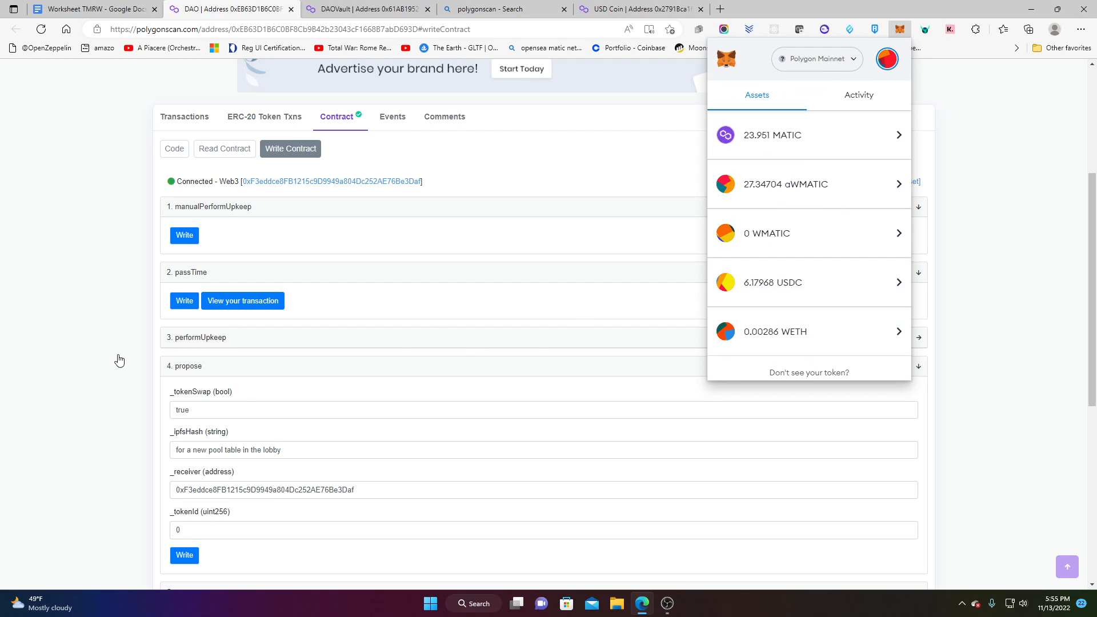
click(74, 377)
Step: Try to submit unstakeFull with _tokenId 0 in the DAOVault contract, and reject the transaction in MetaMask
scroll(300, 231, up, 3)
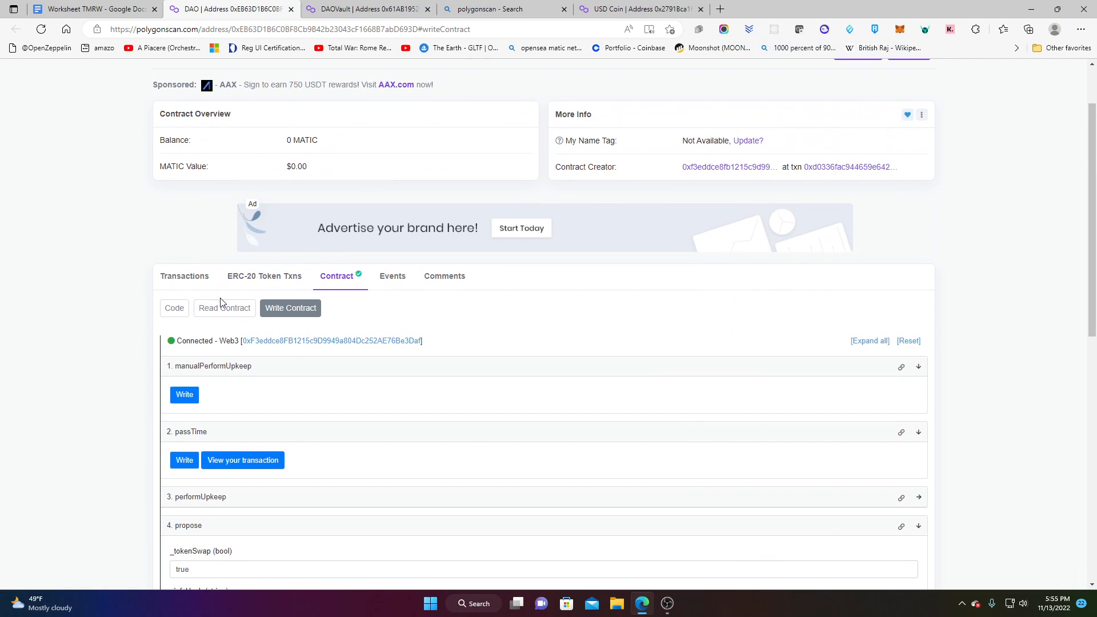
scroll(316, 122, up, 2)
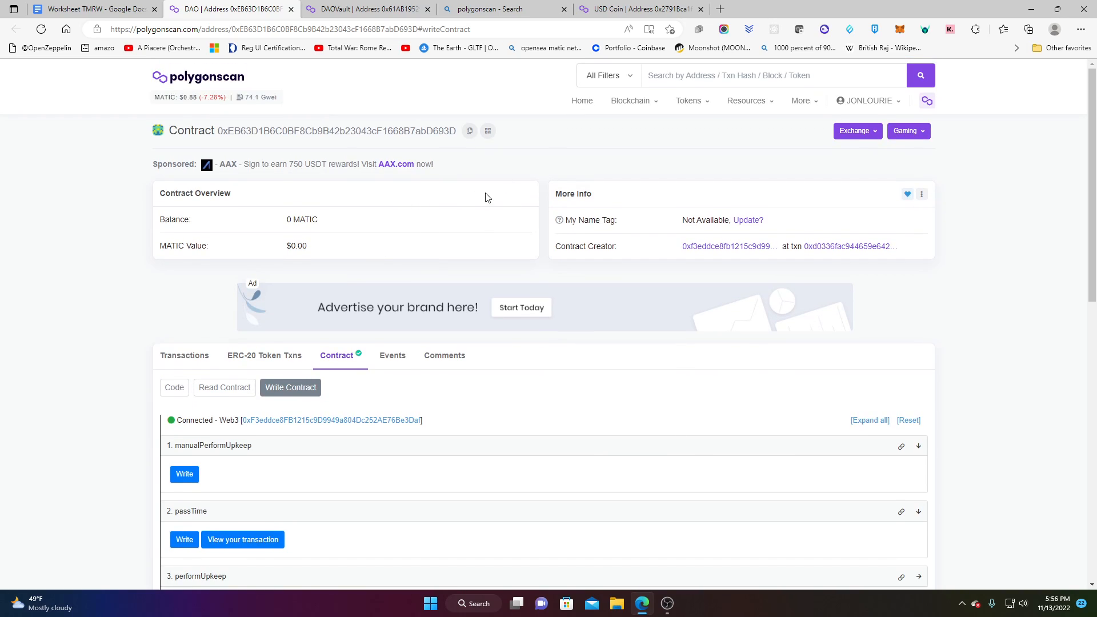
click(361, 8)
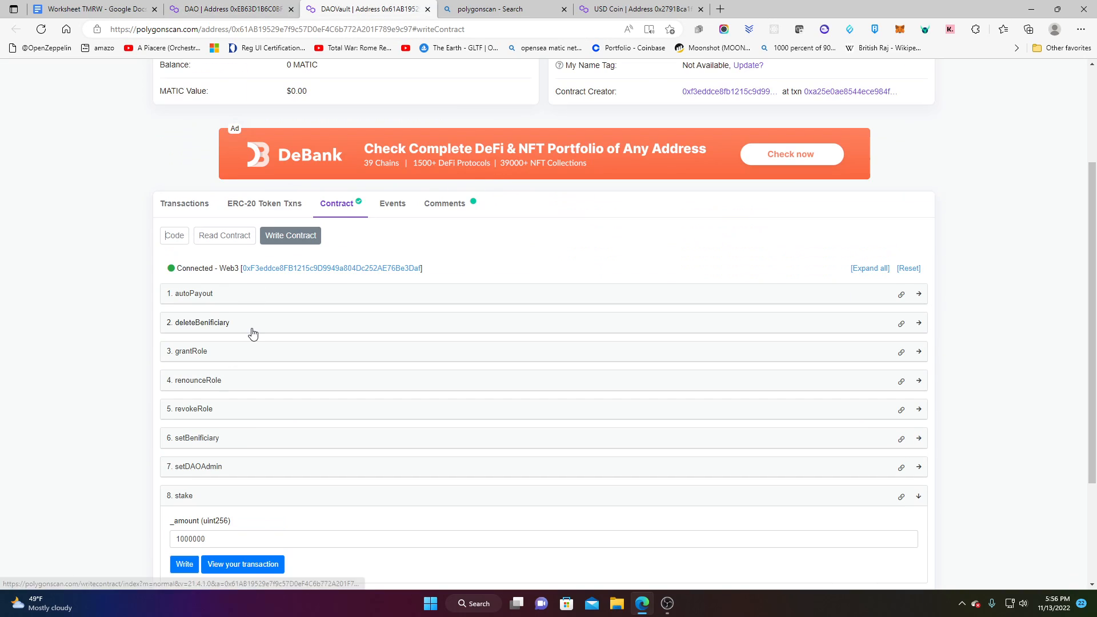
scroll(229, 442, down, 3)
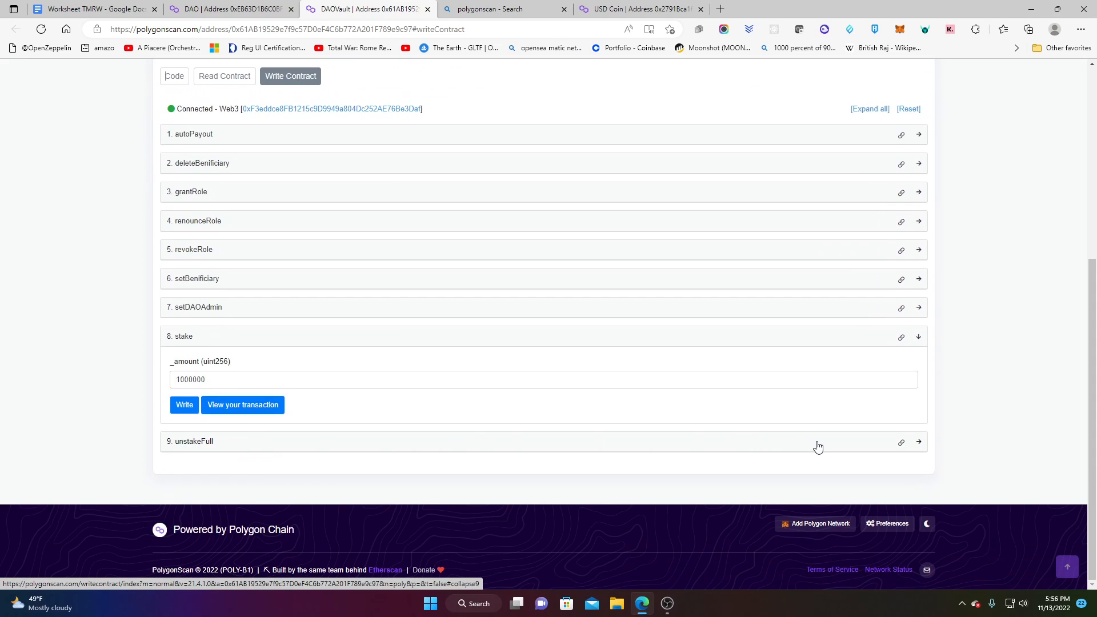
click(791, 444)
click(421, 485)
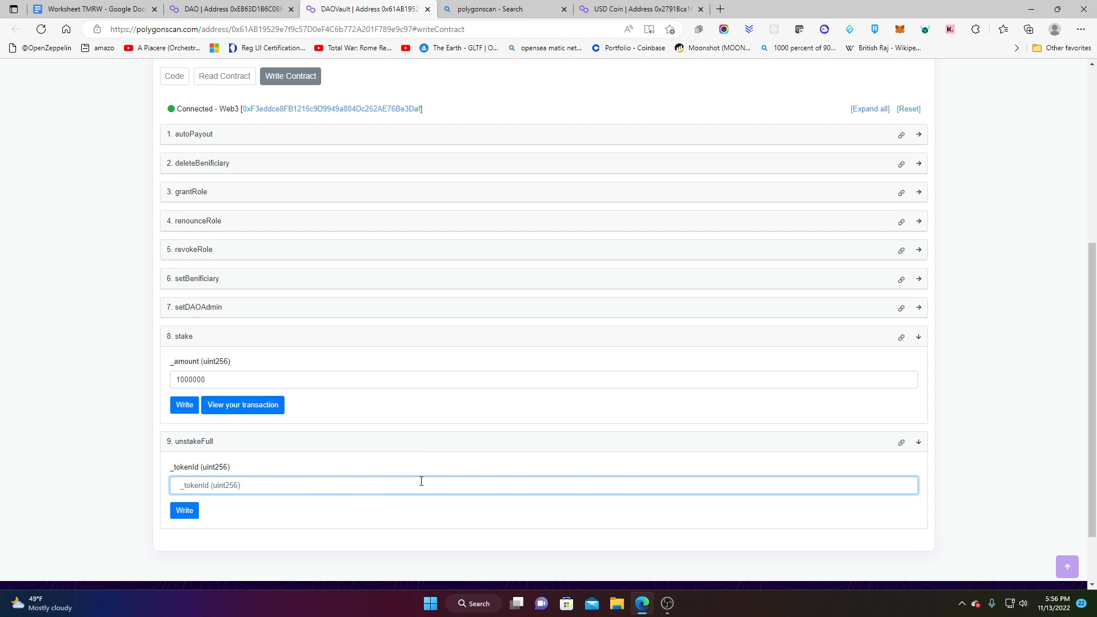
text(0)
click(184, 510)
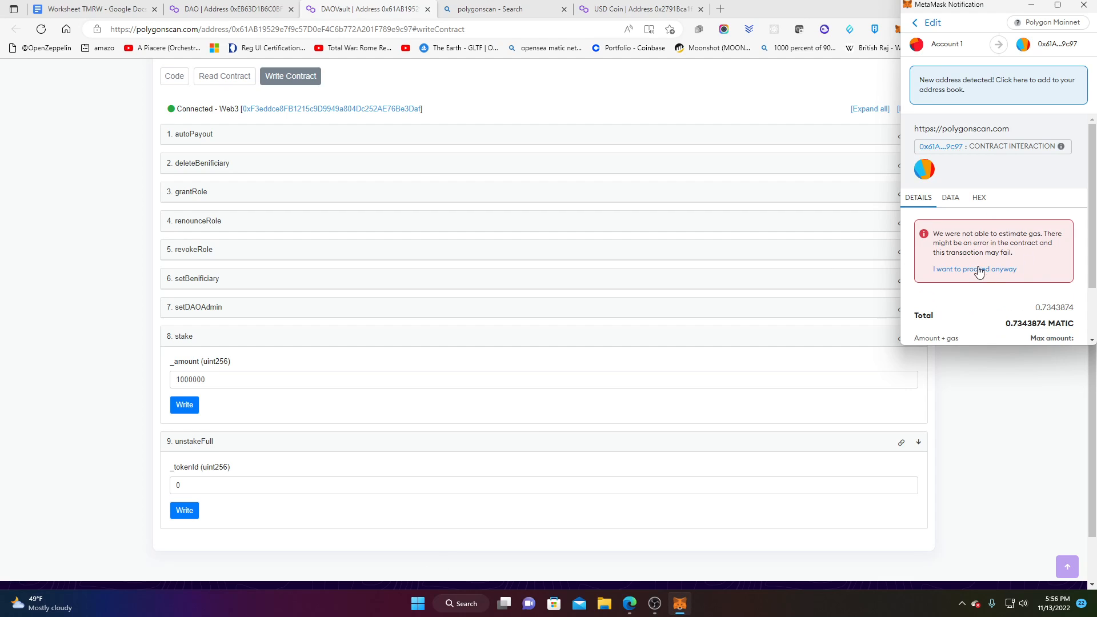
scroll(979, 273, down, 1)
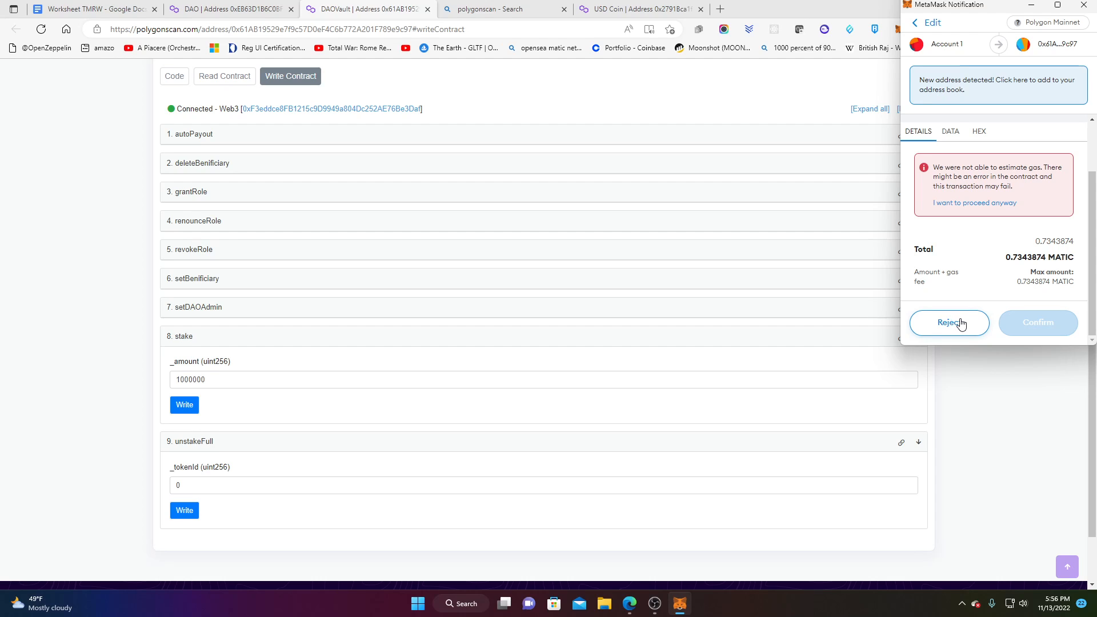
click(962, 330)
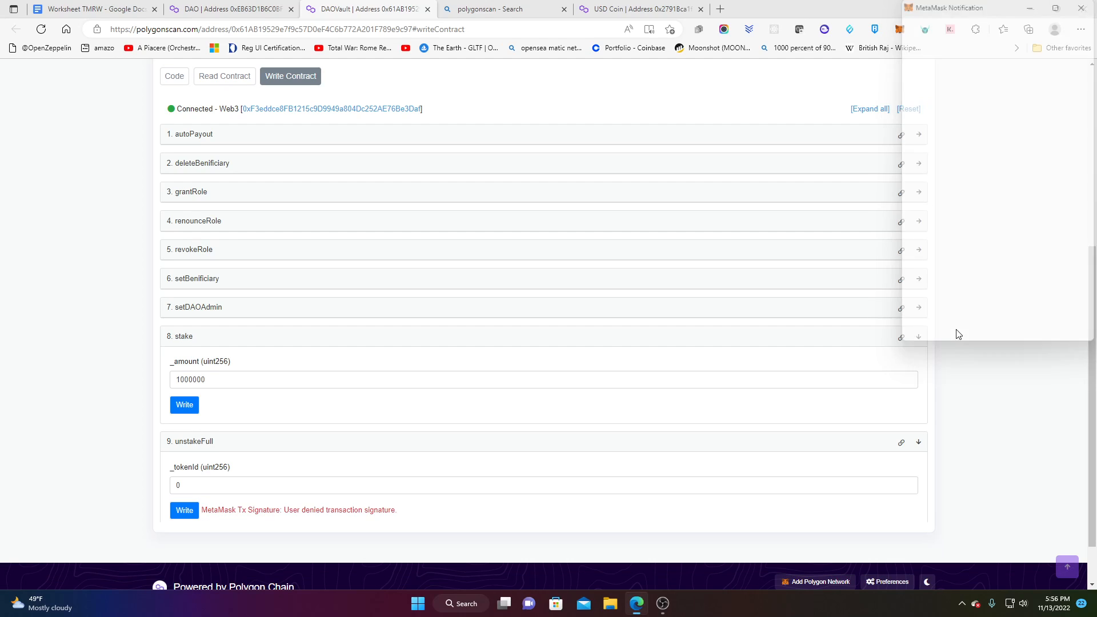
Step: Submit passTime again in the DAO contract, confirming it in MetaMask with the Aggressive gas option
scroll(288, 254, up, 5)
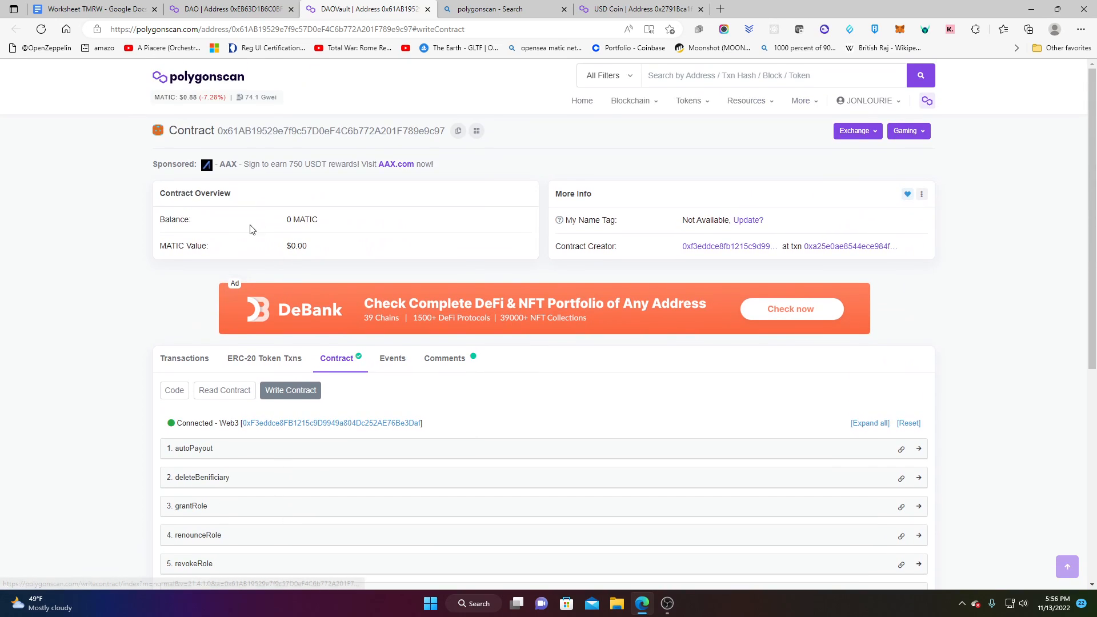
click(201, 13)
scroll(273, 397, down, 5)
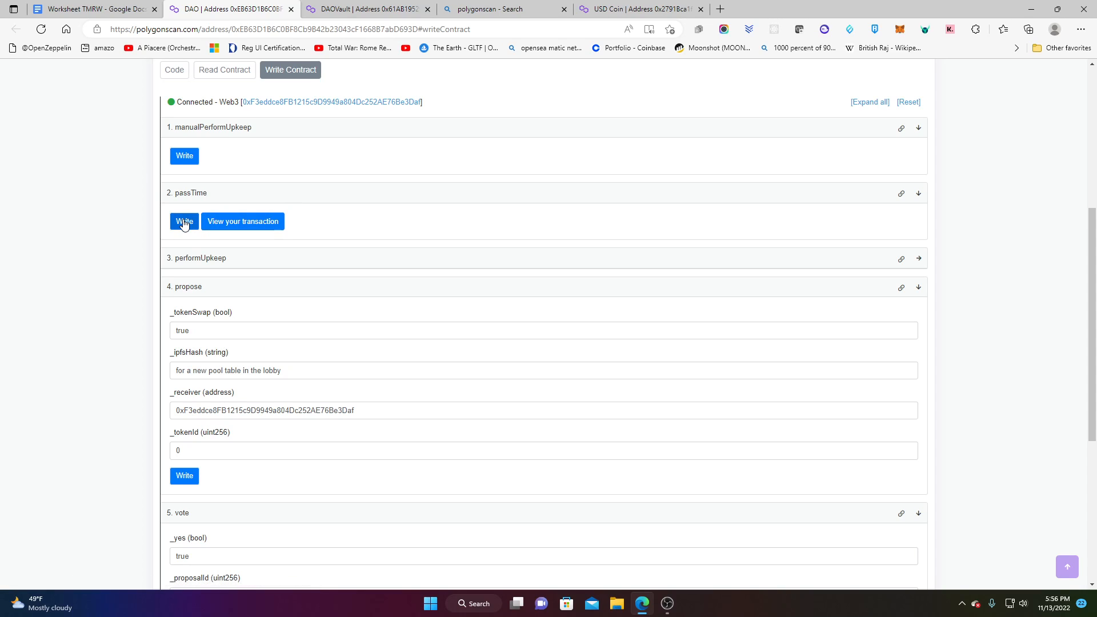
click(184, 221)
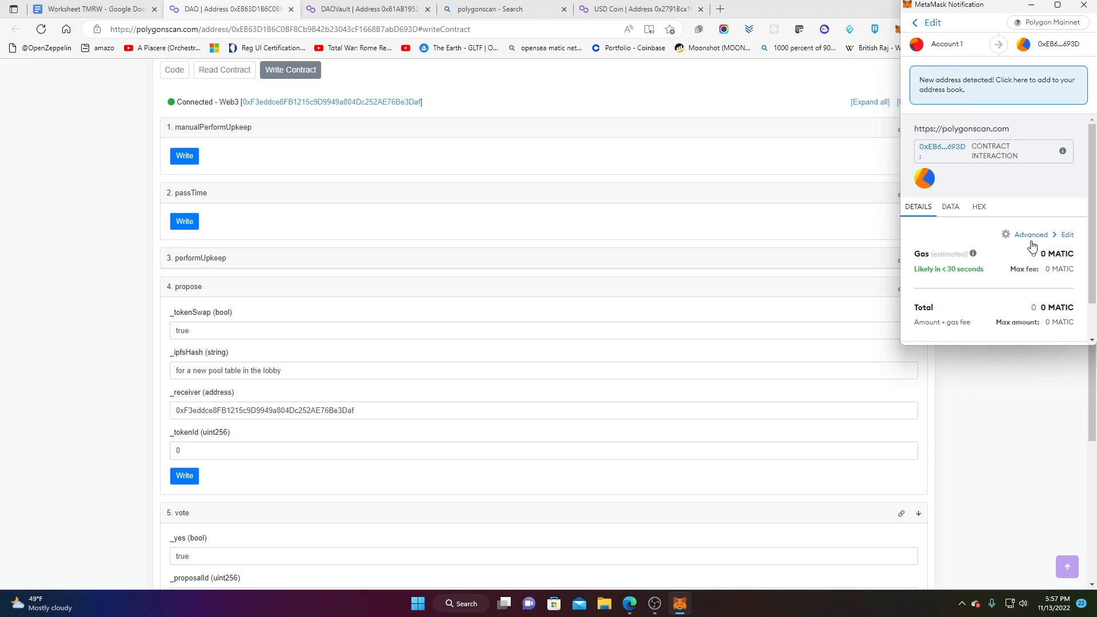
click(1055, 235)
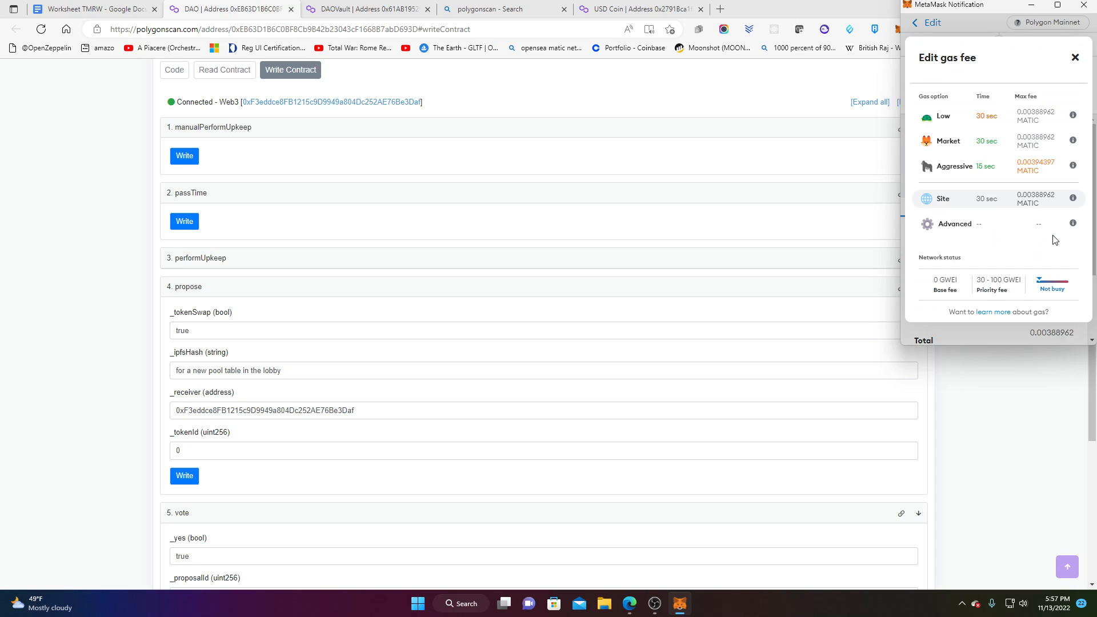
click(992, 166)
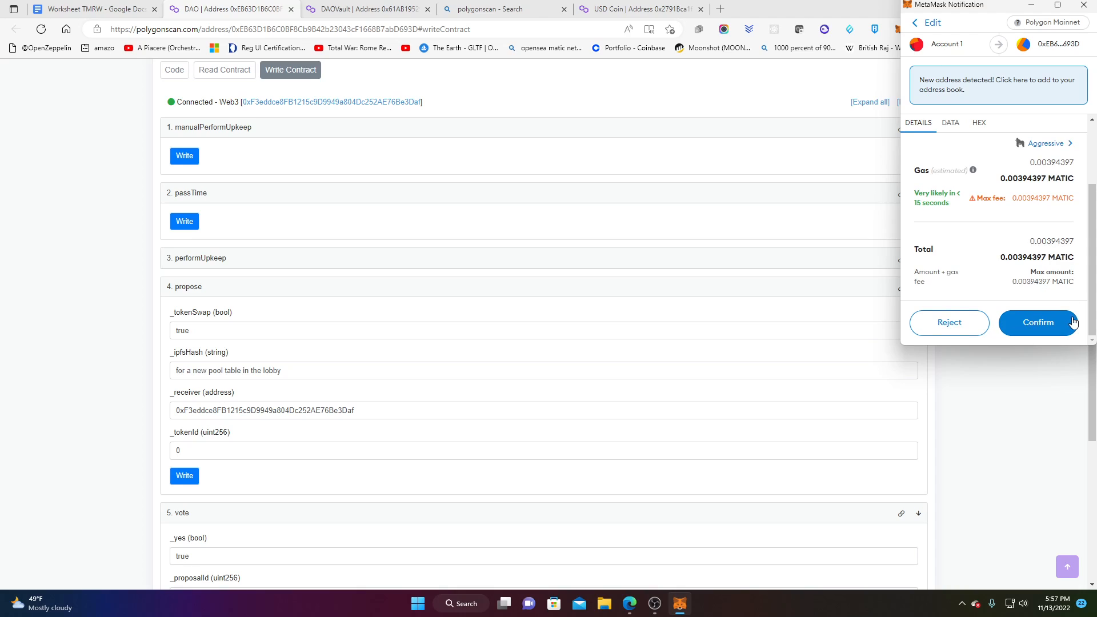
click(1067, 323)
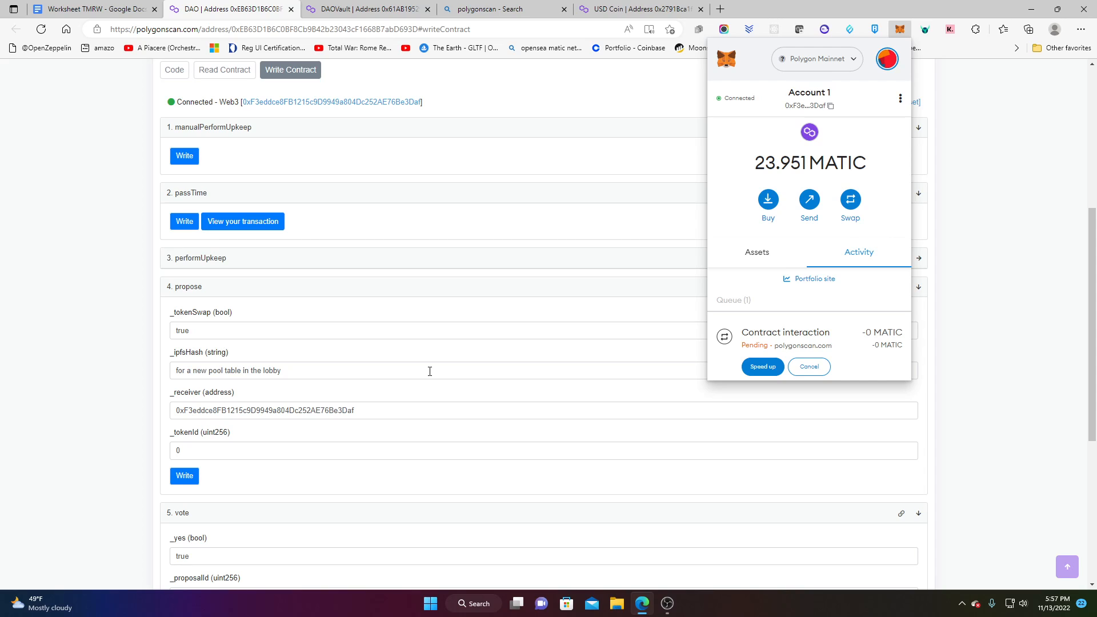
click(284, 303)
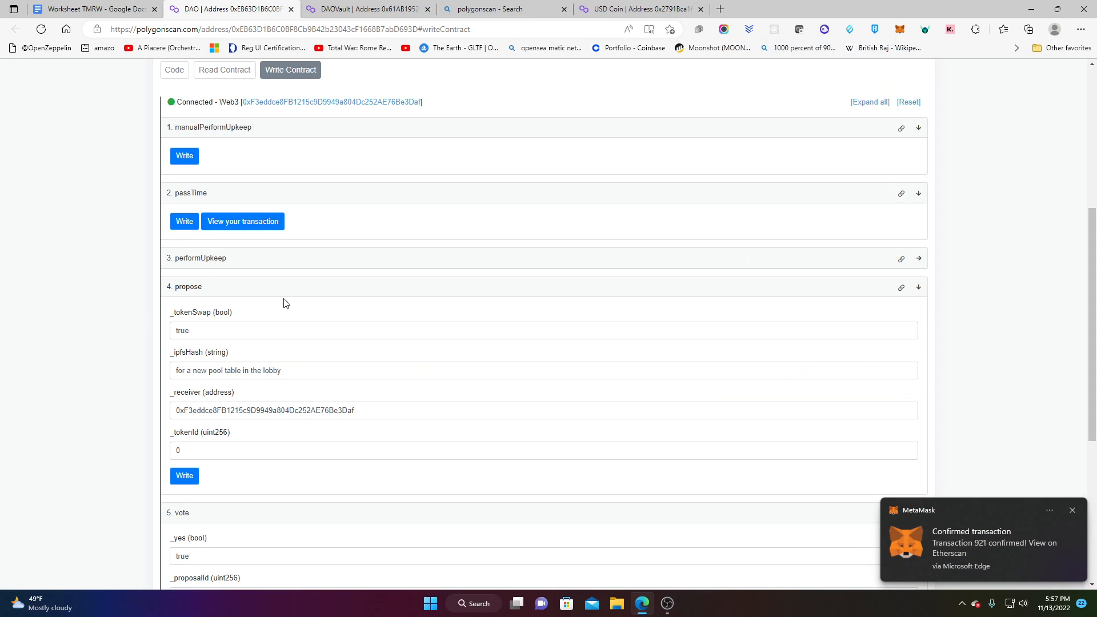
Step: Submit unstakeFull with _tokenId 0 in the DAOVault contract and confirm it in MetaMask with the Aggressive gas option
scroll(289, 308, up, 4)
key(ctrl+Tab)
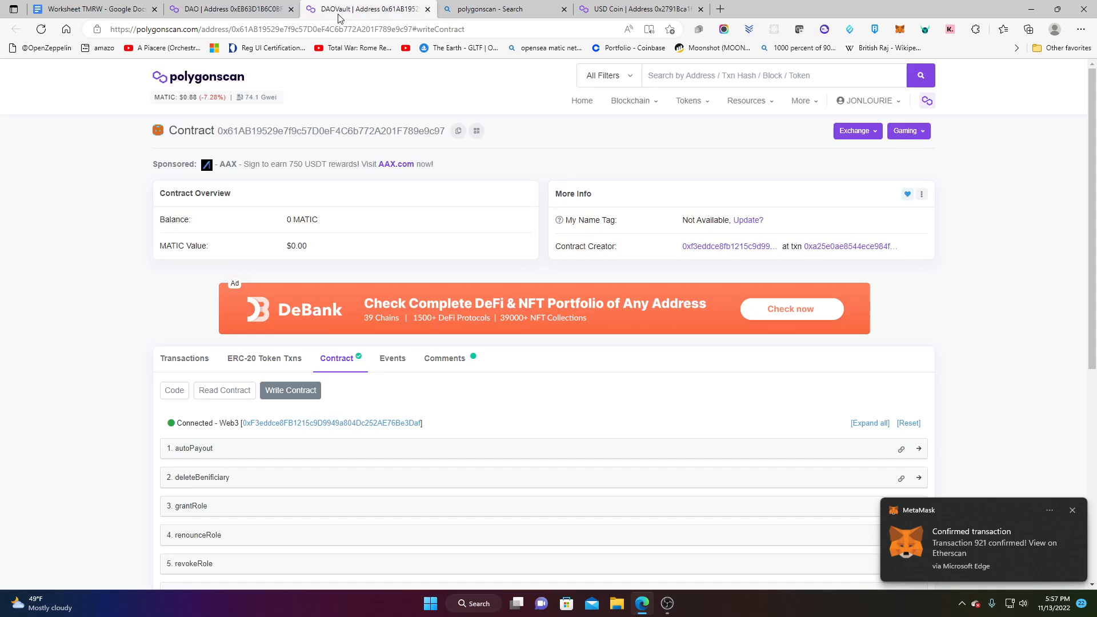
scroll(294, 421, down, 1)
scroll(234, 377, down, 4)
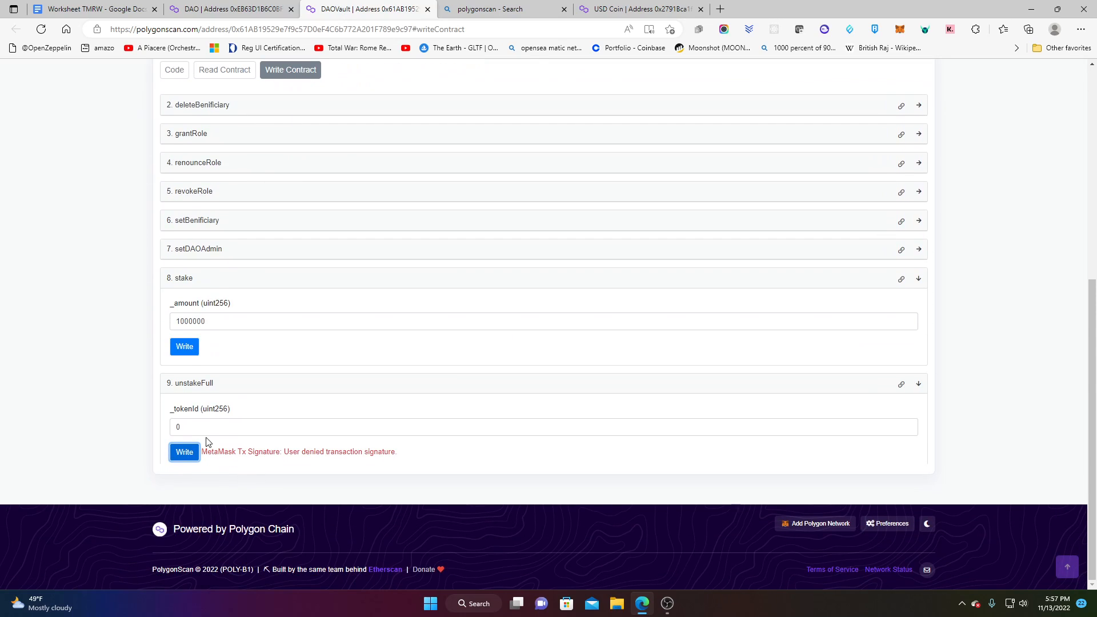
click(185, 456)
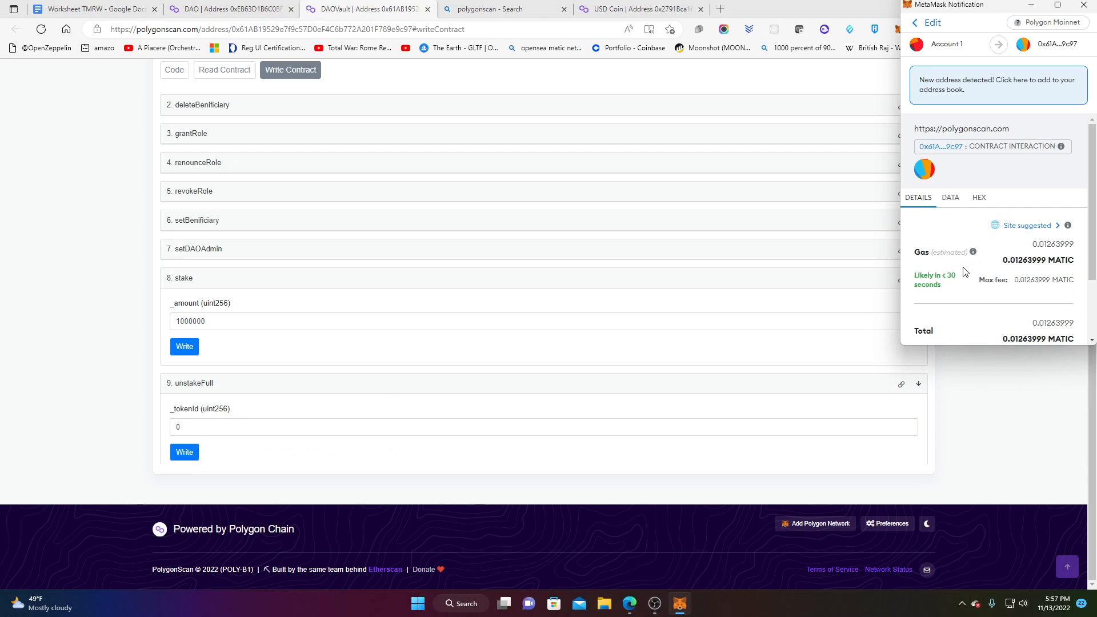
click(1053, 229)
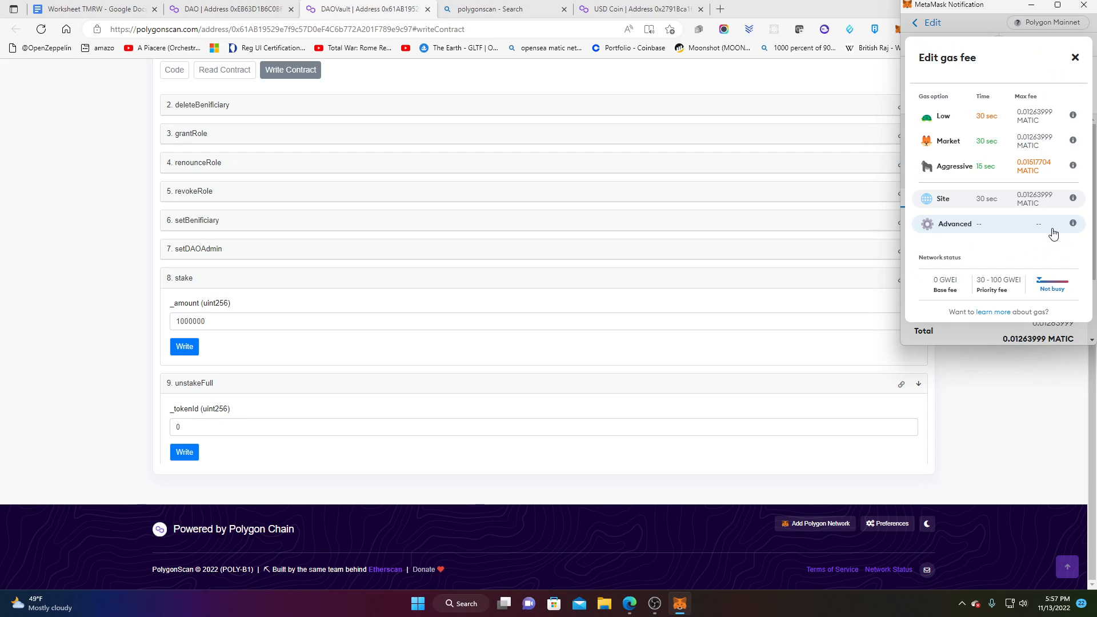
click(992, 171)
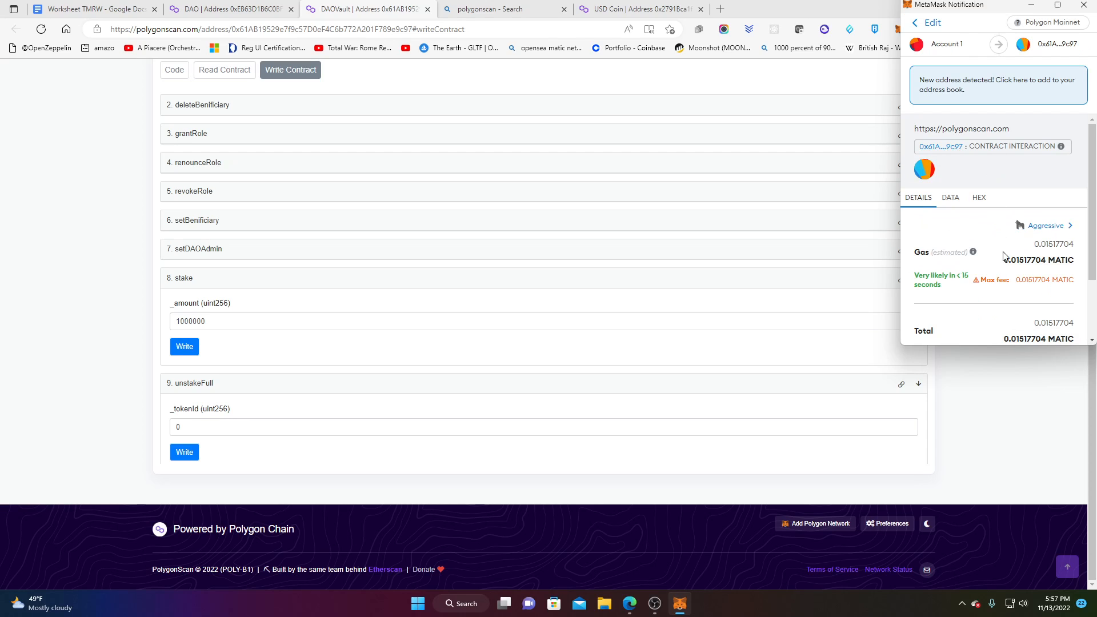
scroll(1006, 240, down, 2)
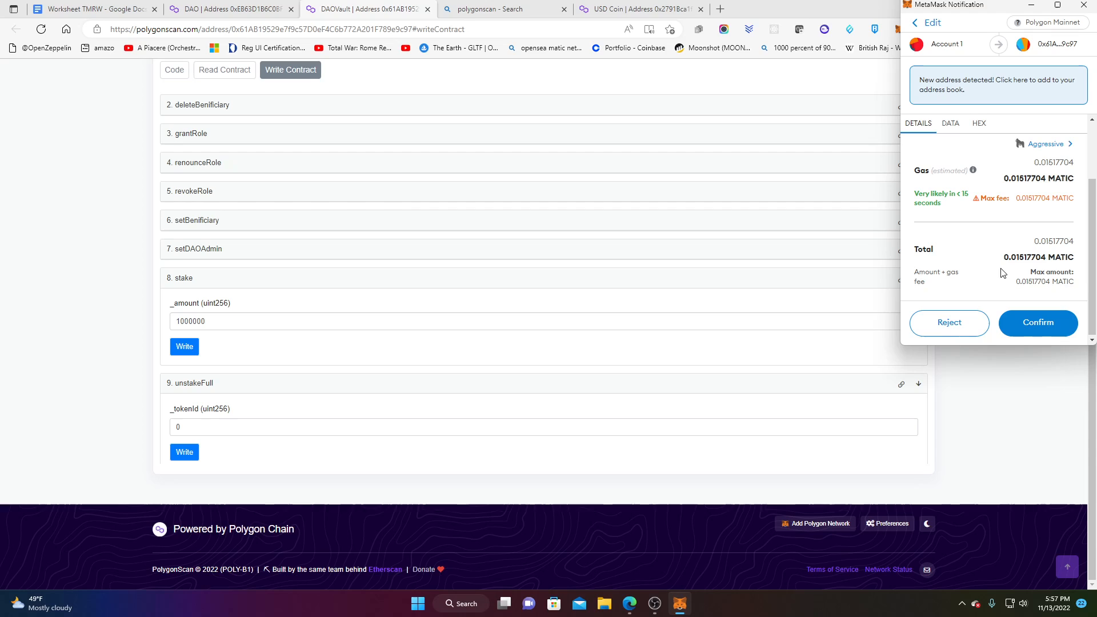
click(1054, 329)
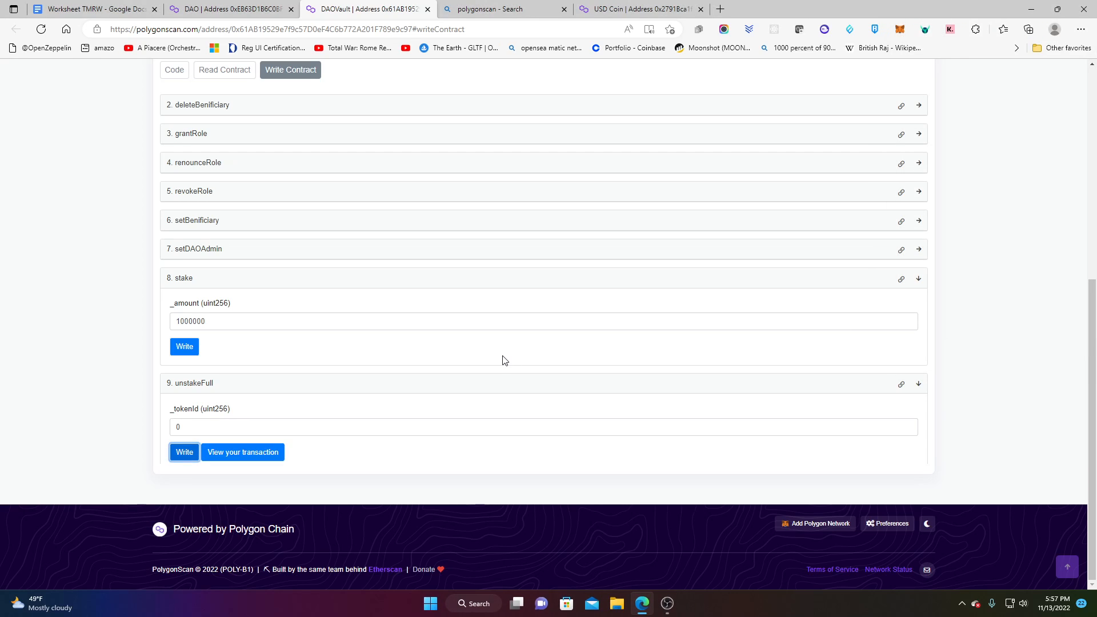
Step: Check the wallet's USDC and WETH balances in MetaMask's asset list, then close the wallet
click(901, 29)
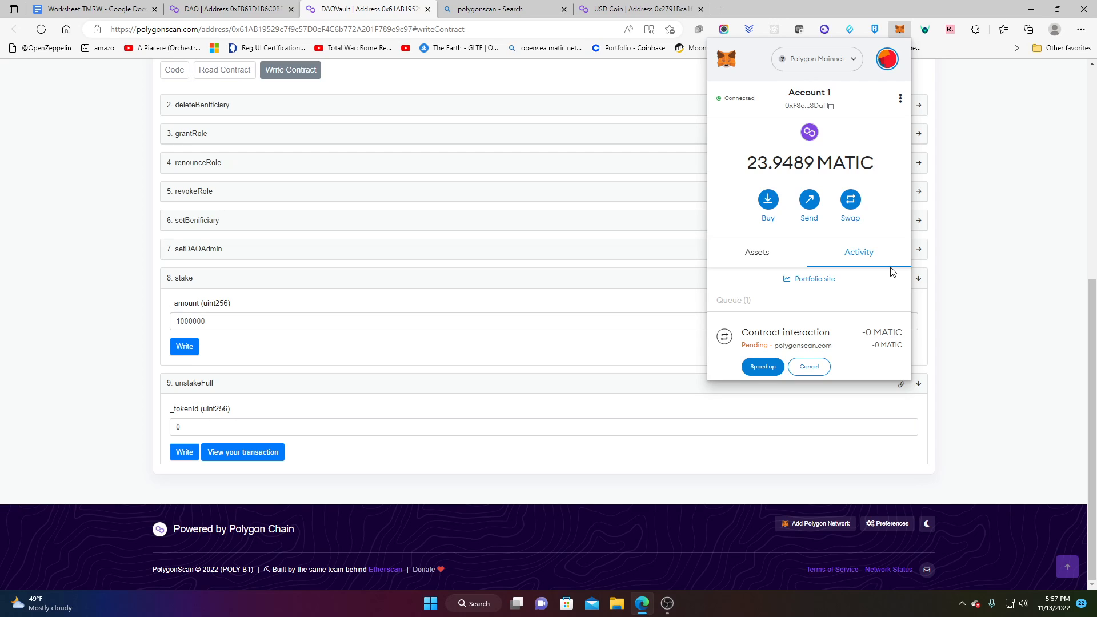
click(783, 255)
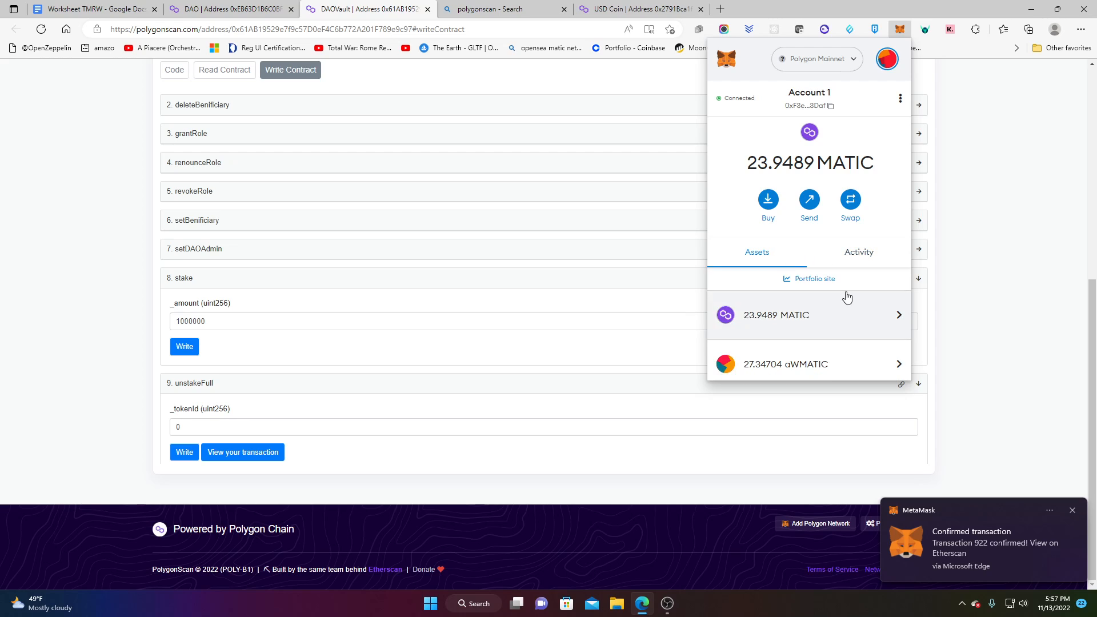
scroll(848, 297, down, 4)
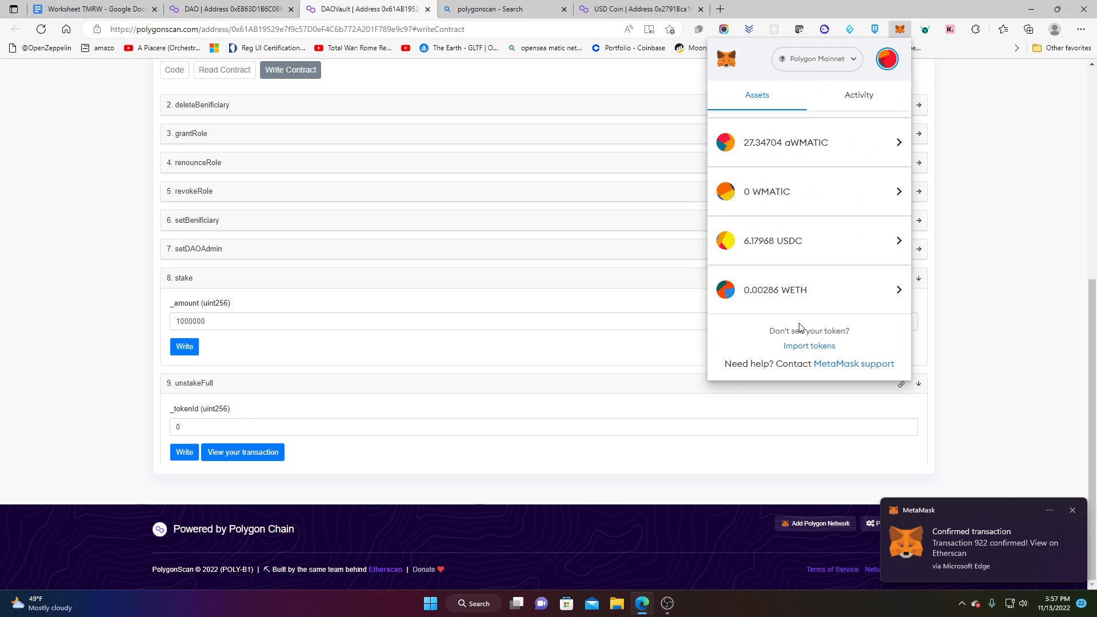
click(972, 310)
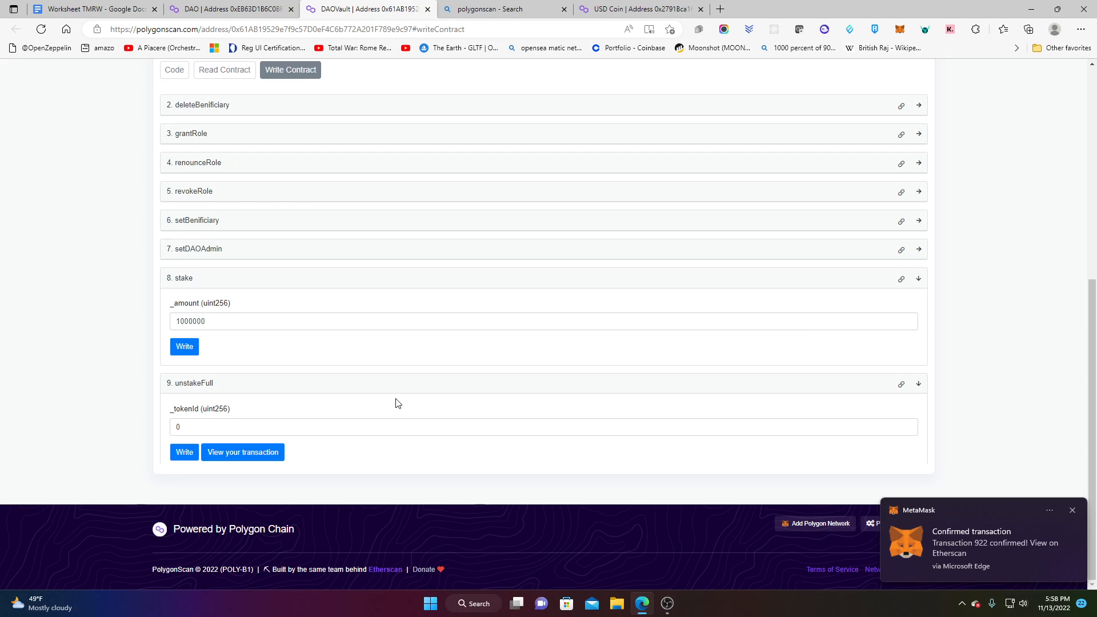
scroll(399, 403, up, 4)
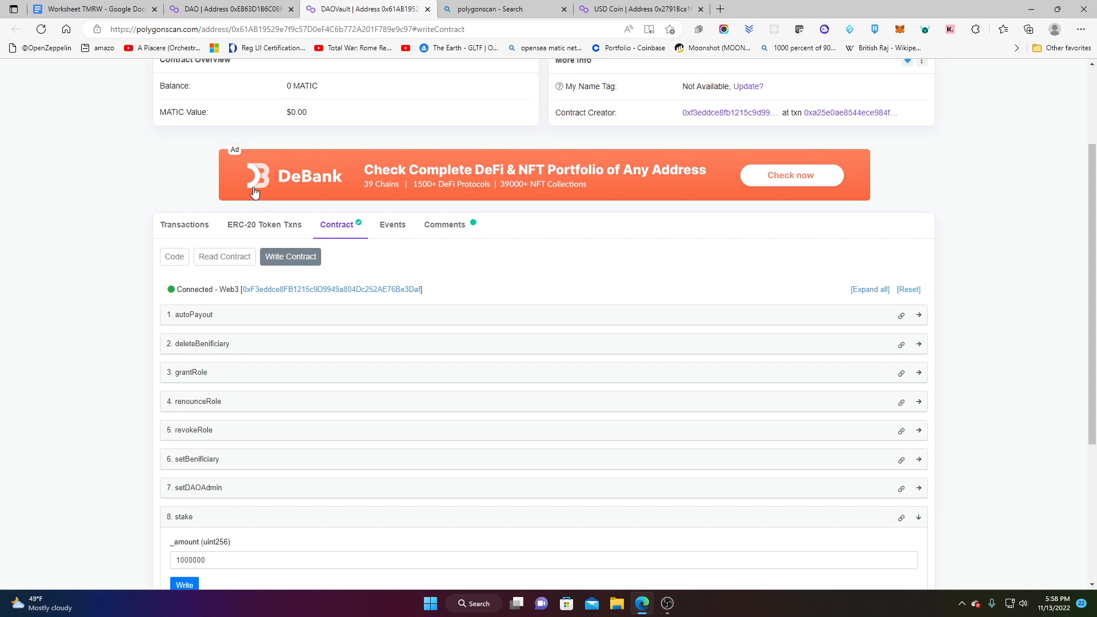
scroll(319, 335, down, 4)
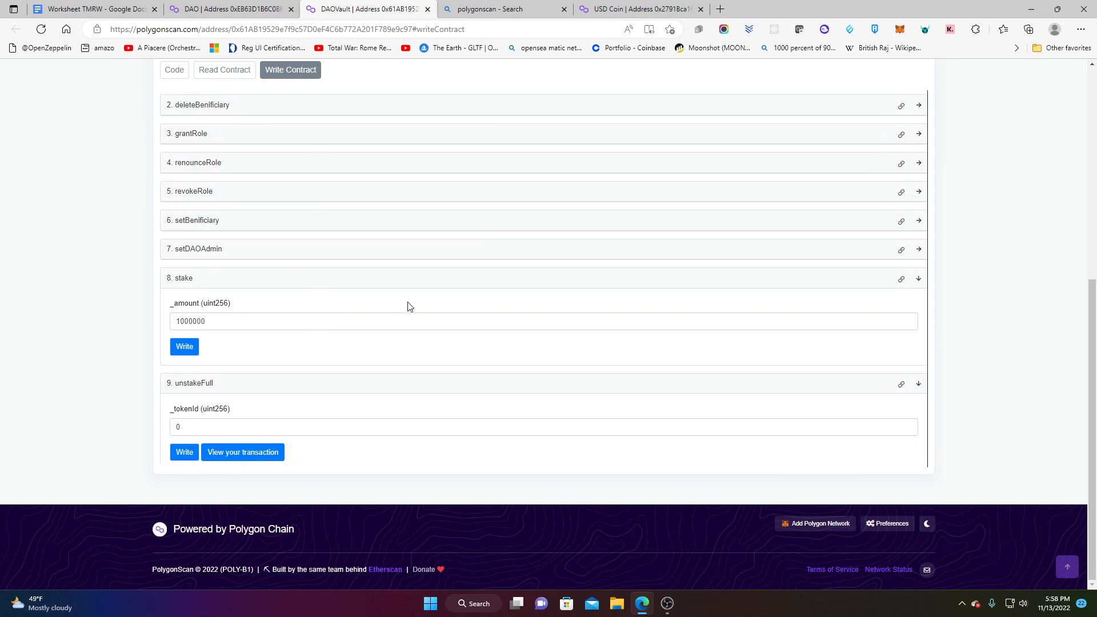
click(669, 610)
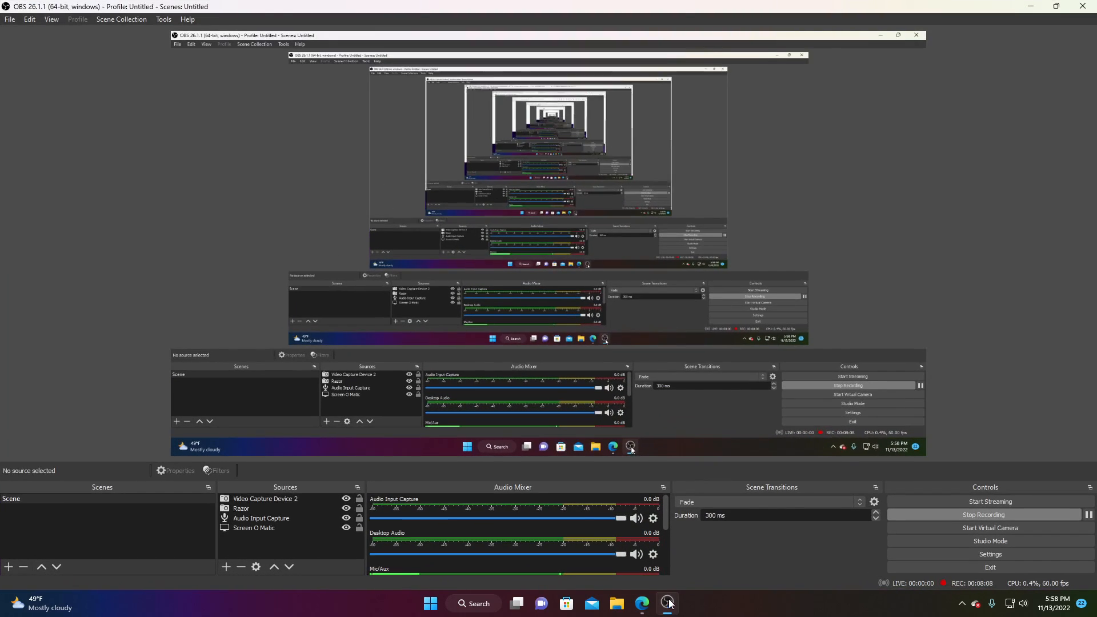